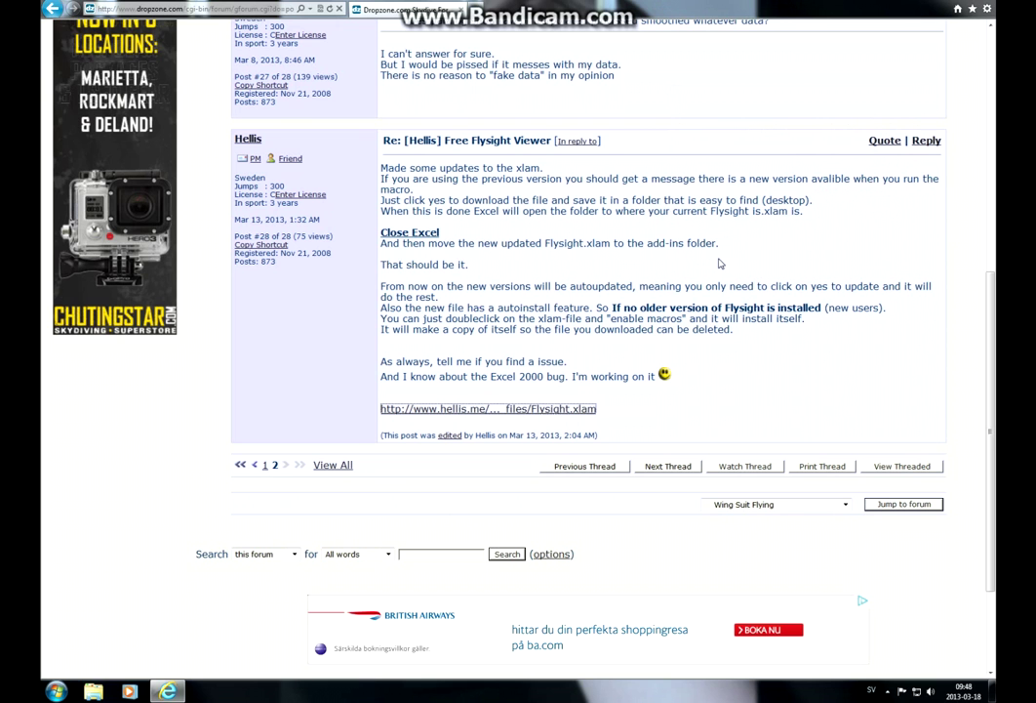
- Follow the forum post's link to download the updated Flysight.xlam
click(586, 412)
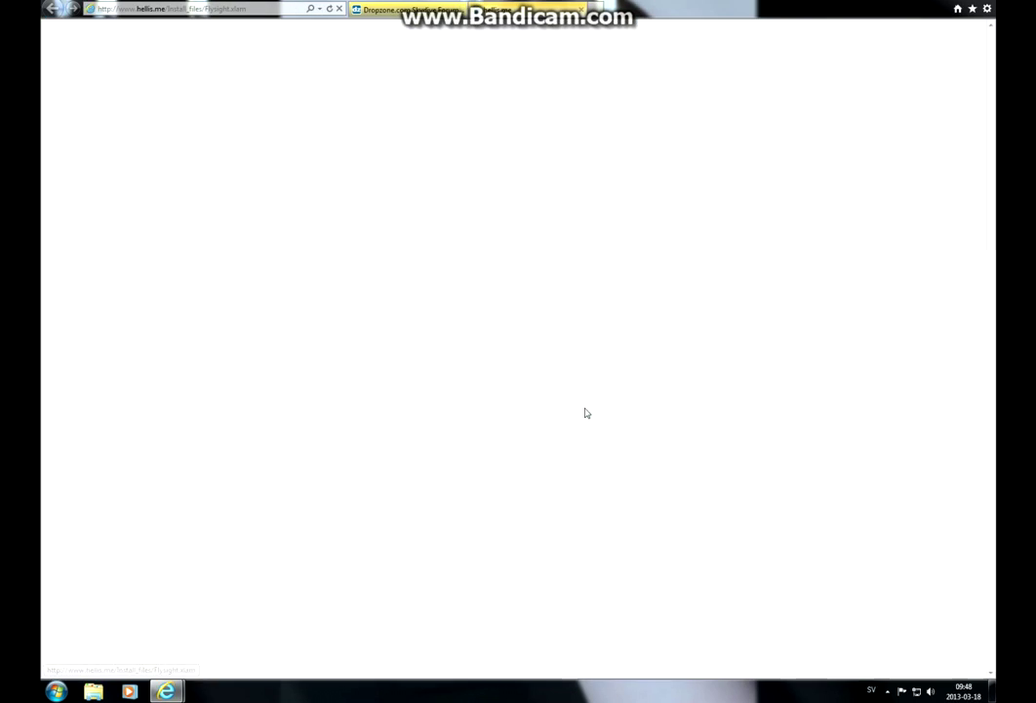
- Save Flysight.xlam to the Desktop, minimize Internet Explorer, and place the icon on the wallpaper
click(470, 368)
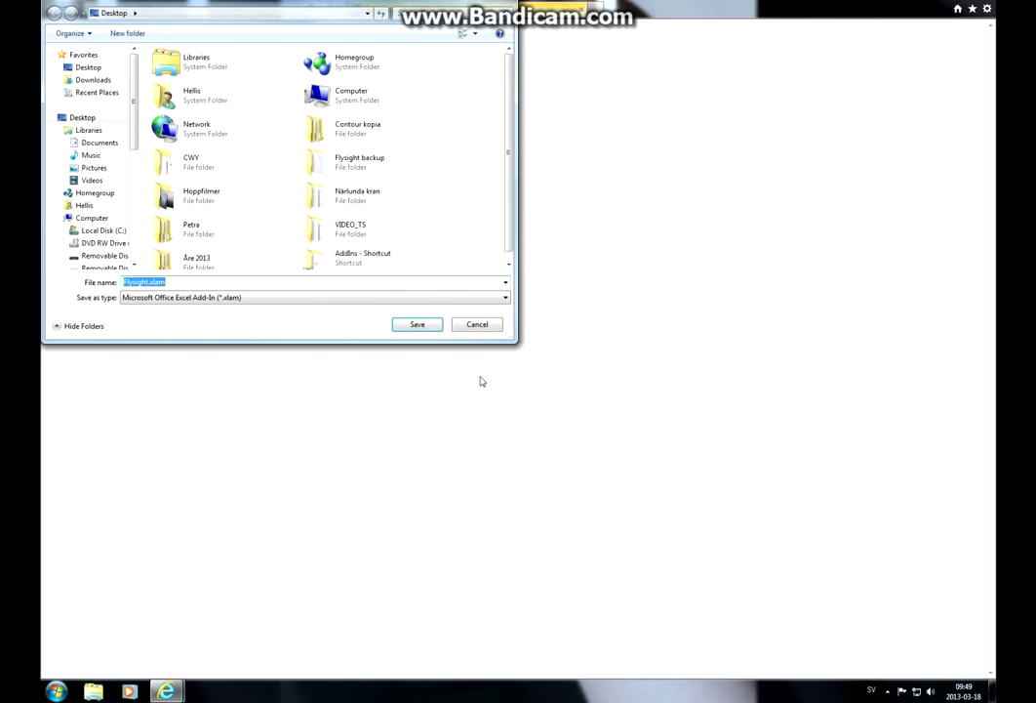
click(88, 67)
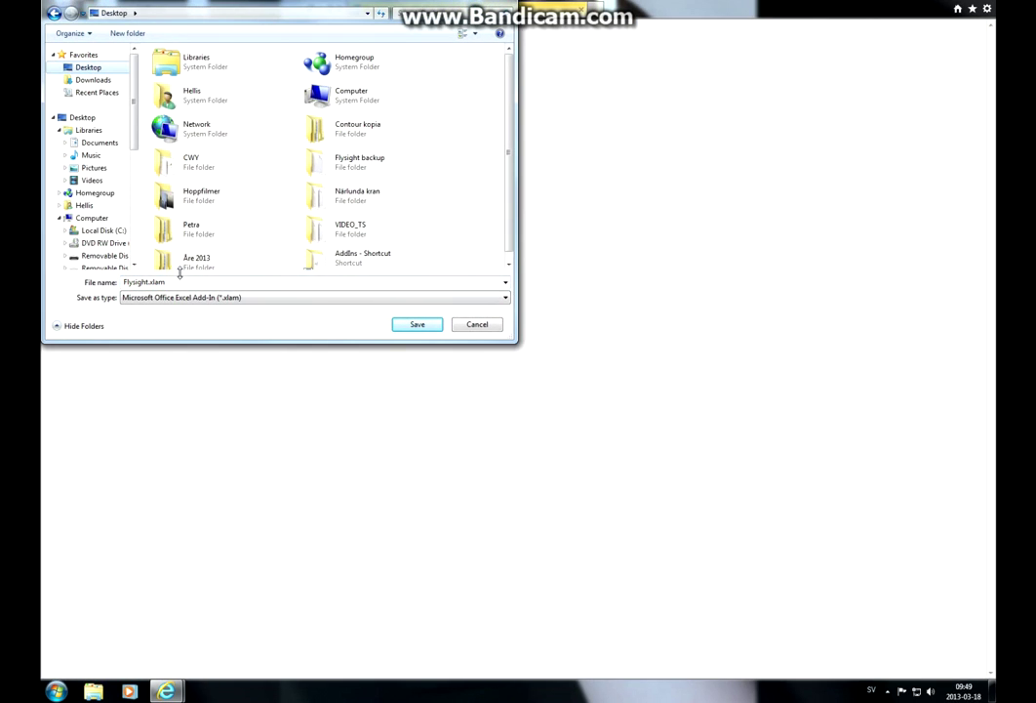
click(420, 324)
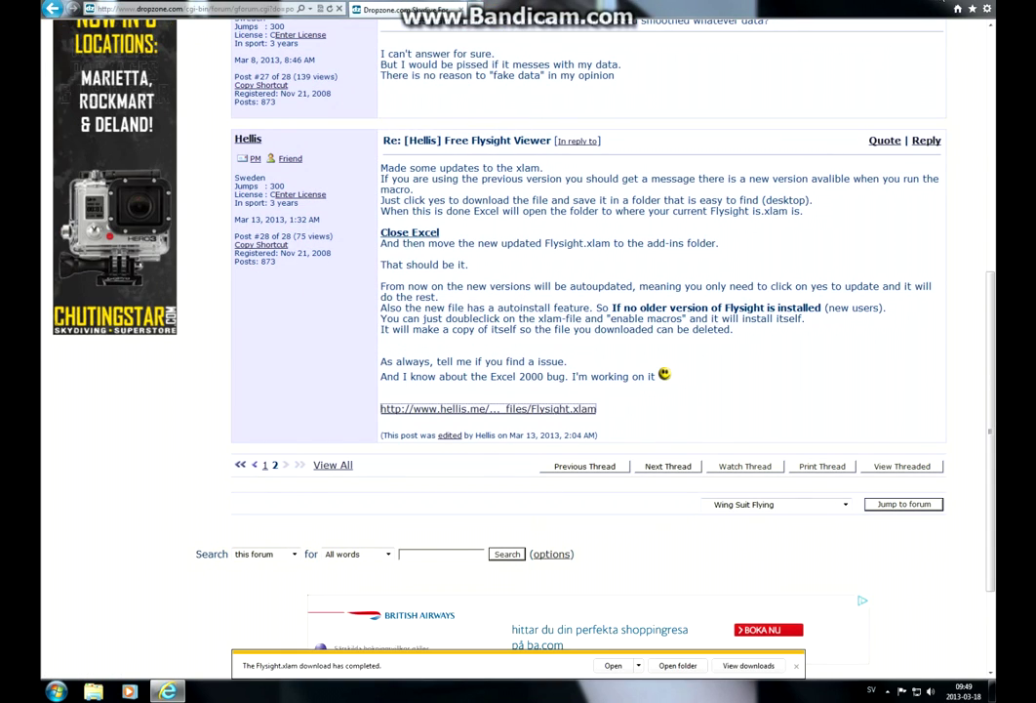
click(941, 3)
drag(108, 574, 425, 453)
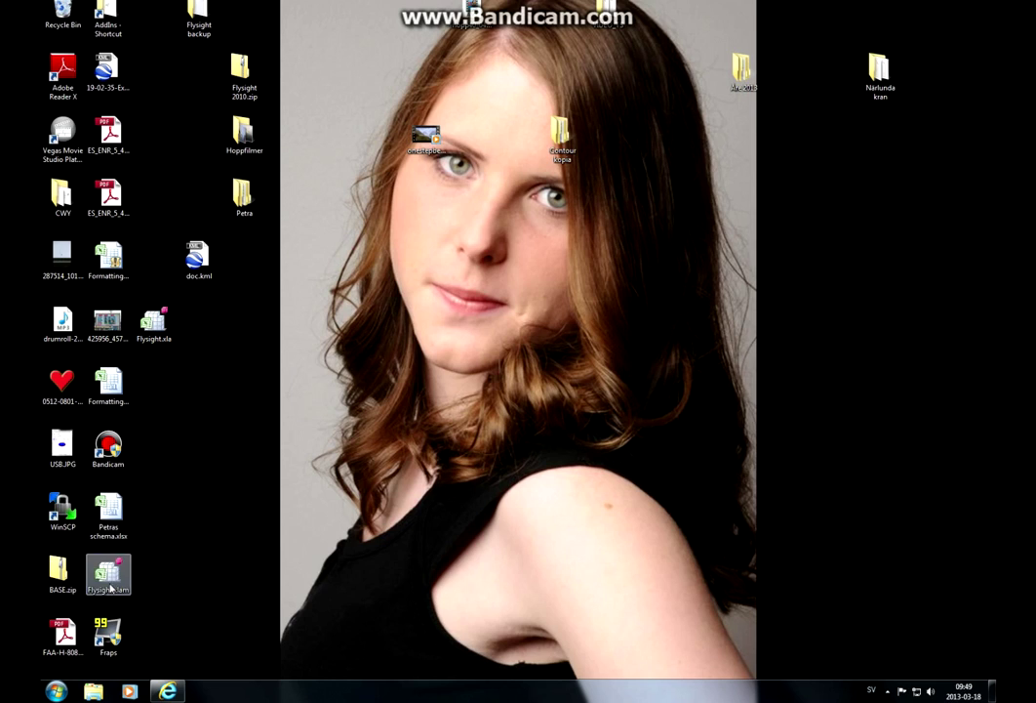
- Open Flysight.xlam, enable its macros, and confirm installing the FlySight Excel Macro add-in
double_click(427, 451)
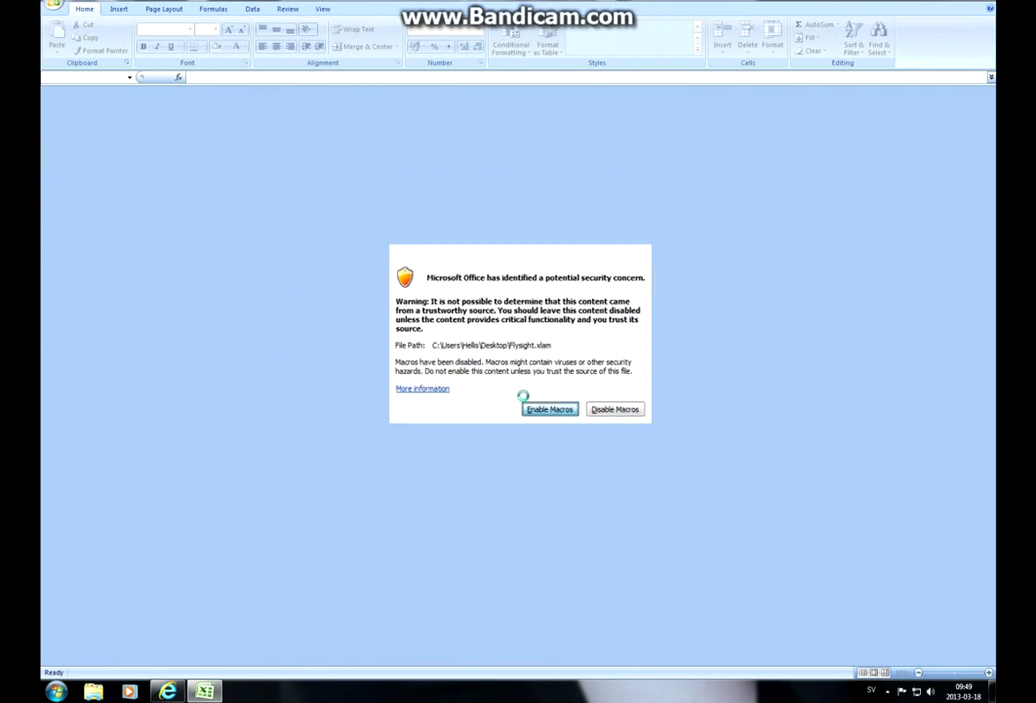
click(524, 397)
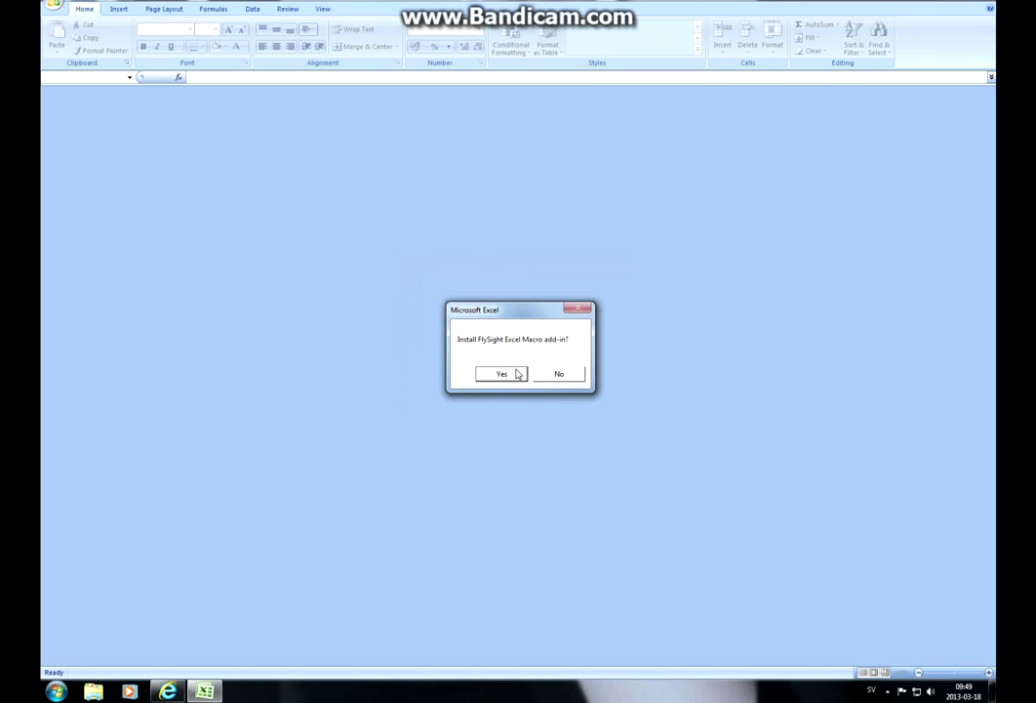
click(510, 379)
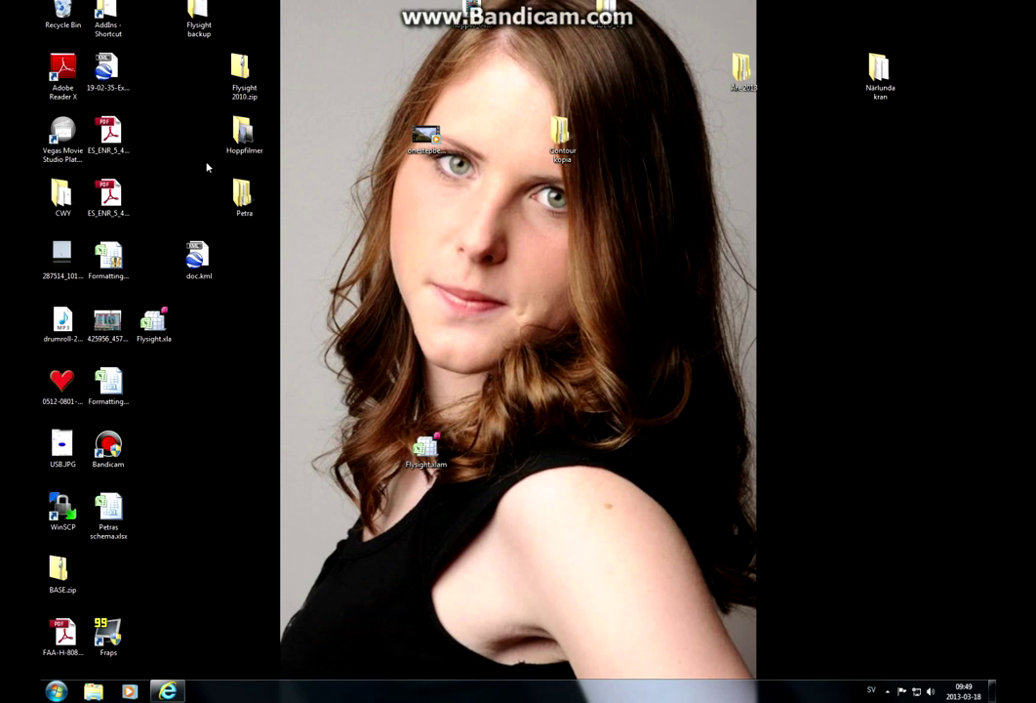
- Open Flysight backup\11-04-22\10-47-56.CSV in Excel and agree to run the FlySight GPS script
double_click(199, 18)
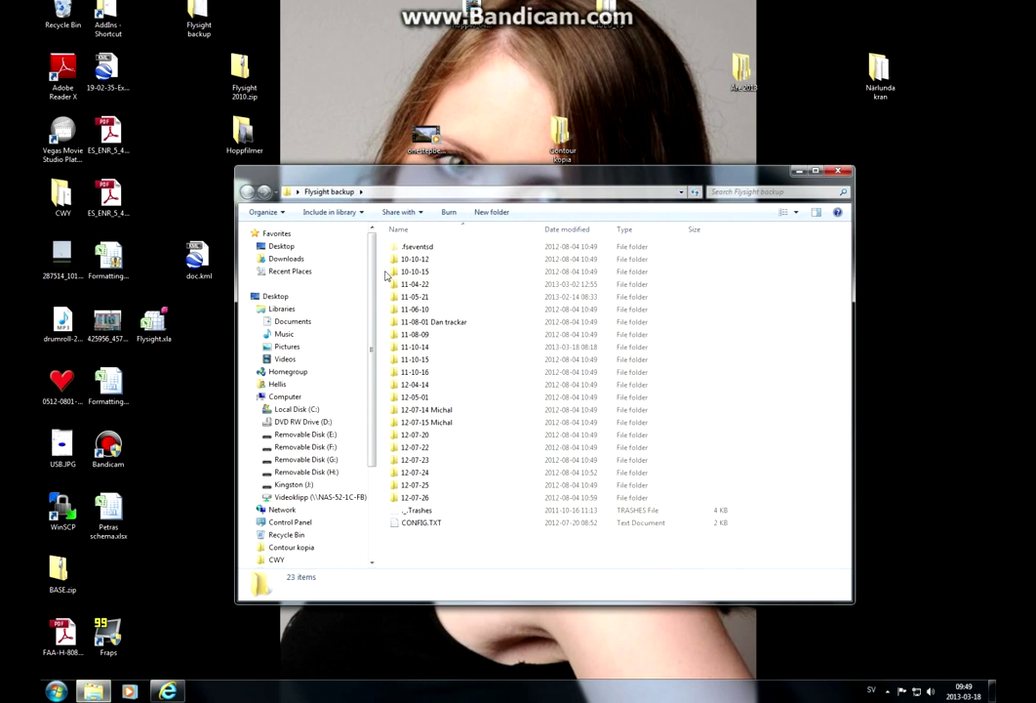
double_click(422, 285)
double_click(450, 309)
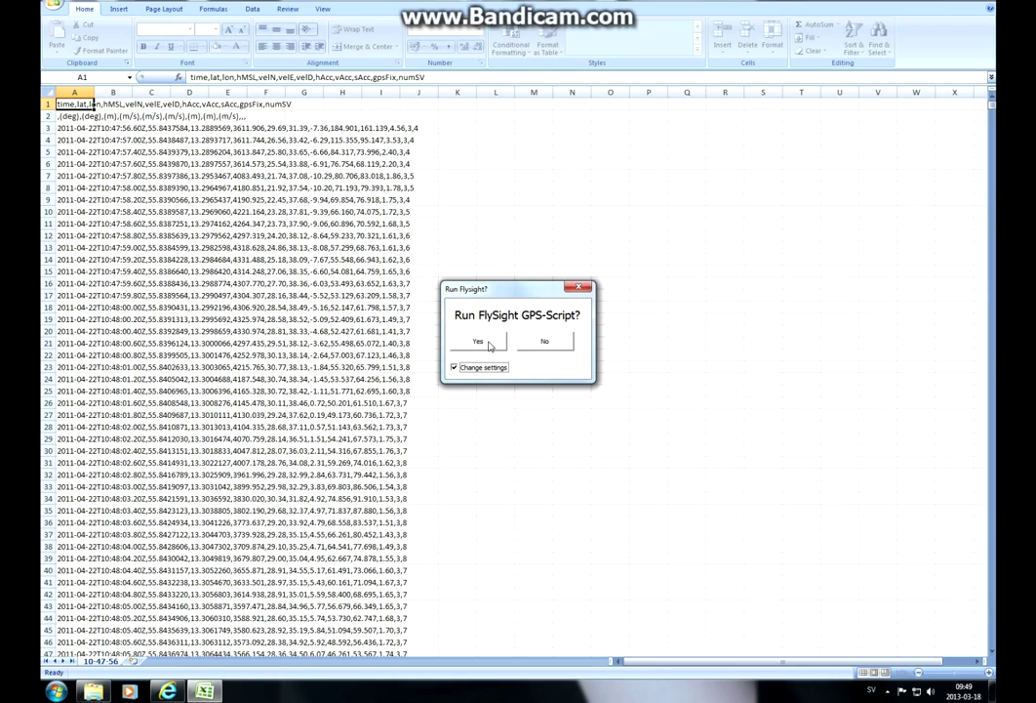
click(491, 345)
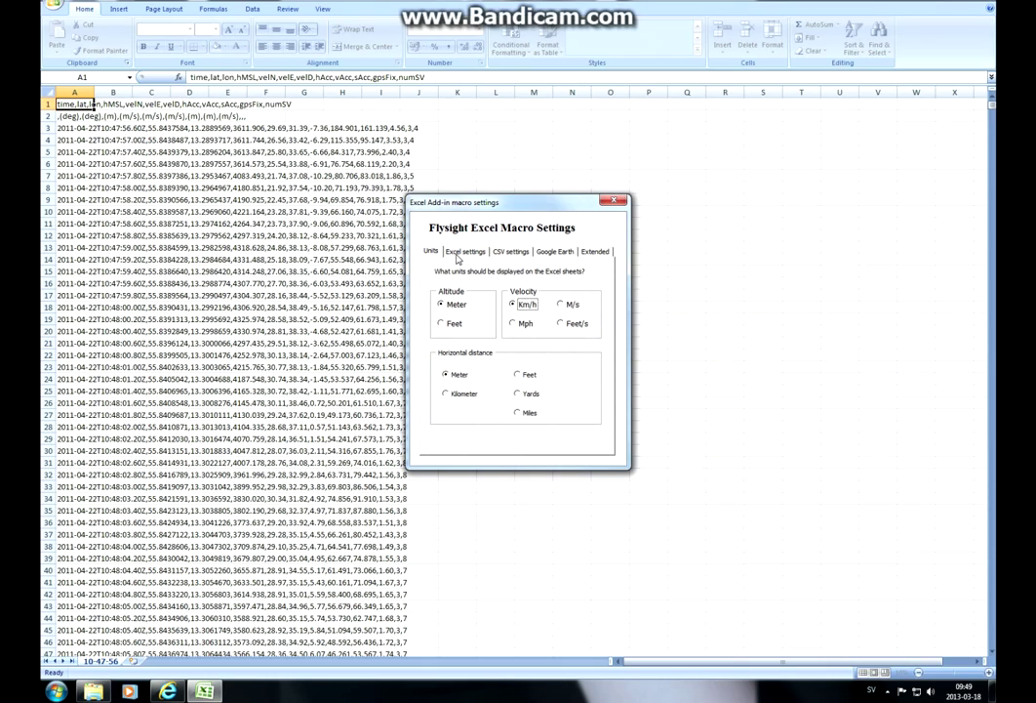
- Add vel3D--Glide, velH-velD--Angle, velH-velD--Glide and velH-velD-vel3D--Angle charts, and hide plane and canopy rows
click(456, 255)
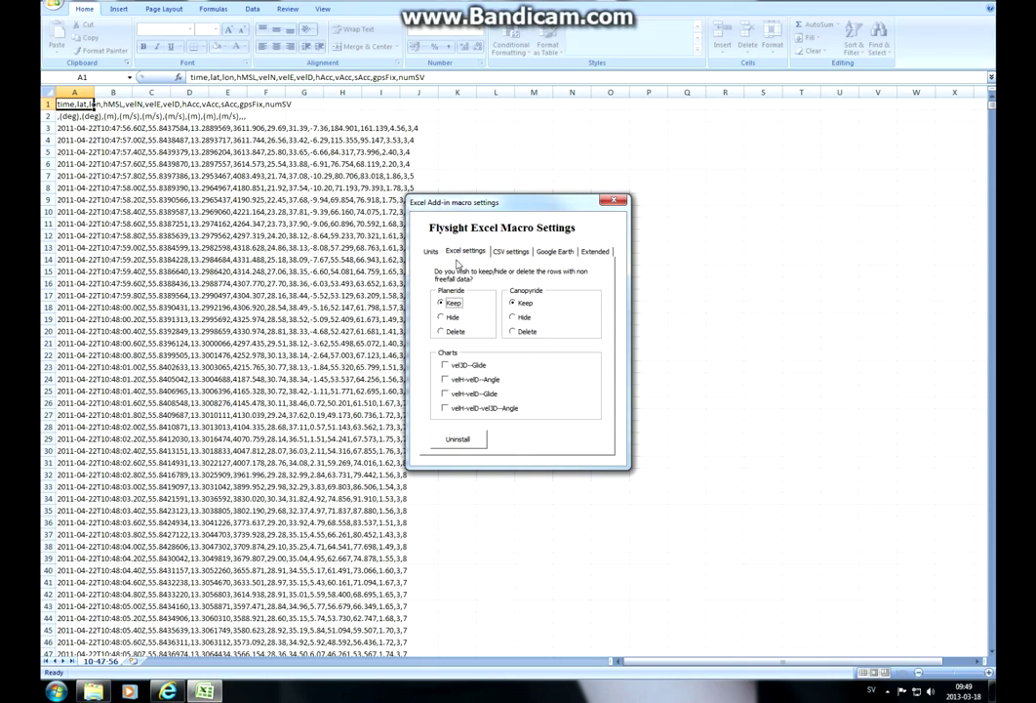
click(462, 365)
click(467, 380)
click(474, 393)
click(478, 407)
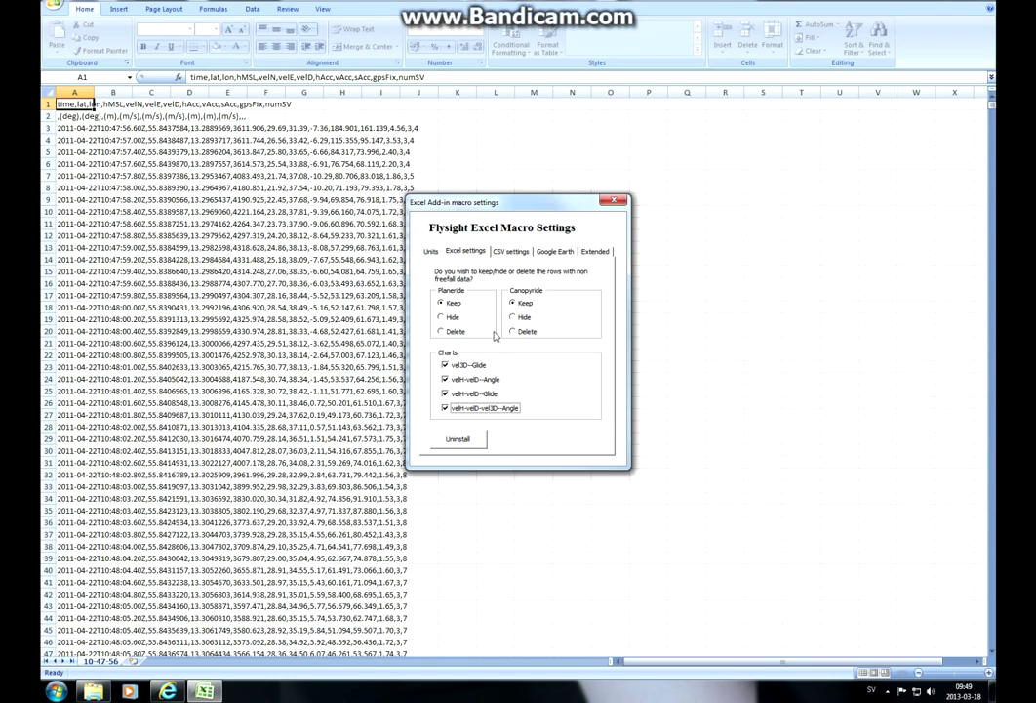
click(444, 317)
click(524, 318)
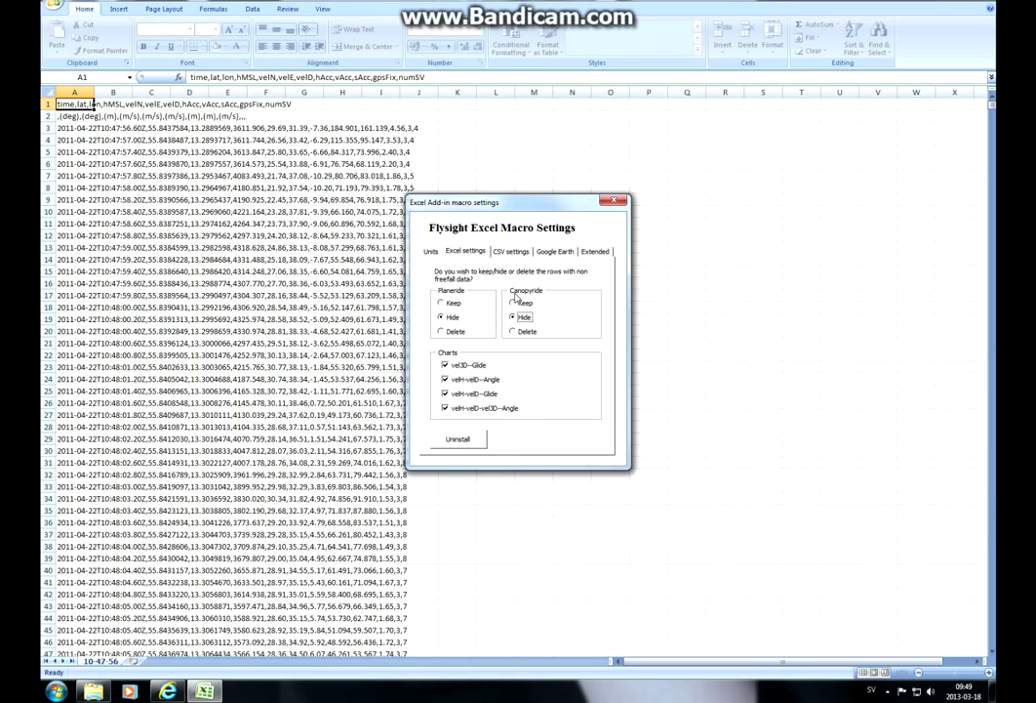
- Export plane ride, freefall and canopy to KML, open in Google Earth, and extrude freefall
click(513, 251)
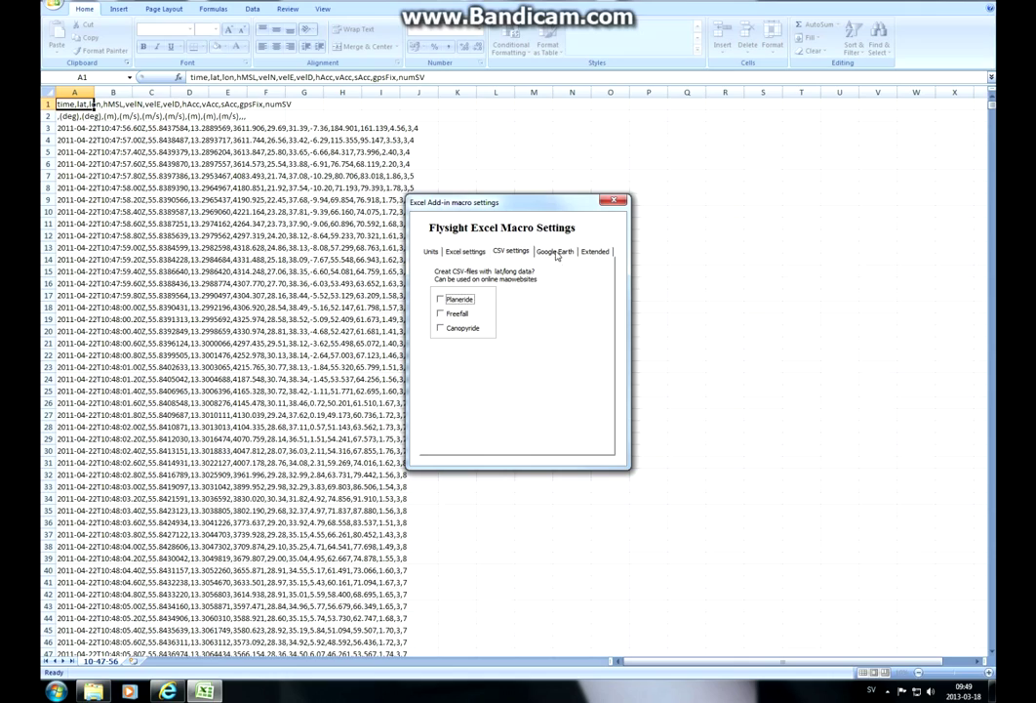
click(555, 252)
click(440, 299)
click(440, 313)
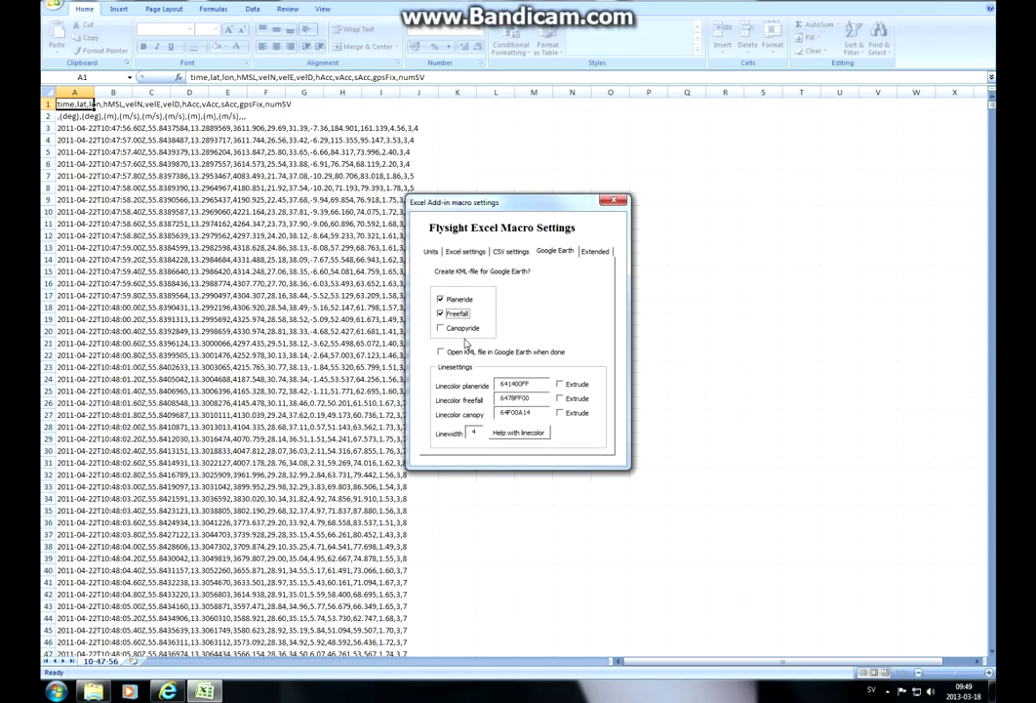
click(463, 329)
click(470, 351)
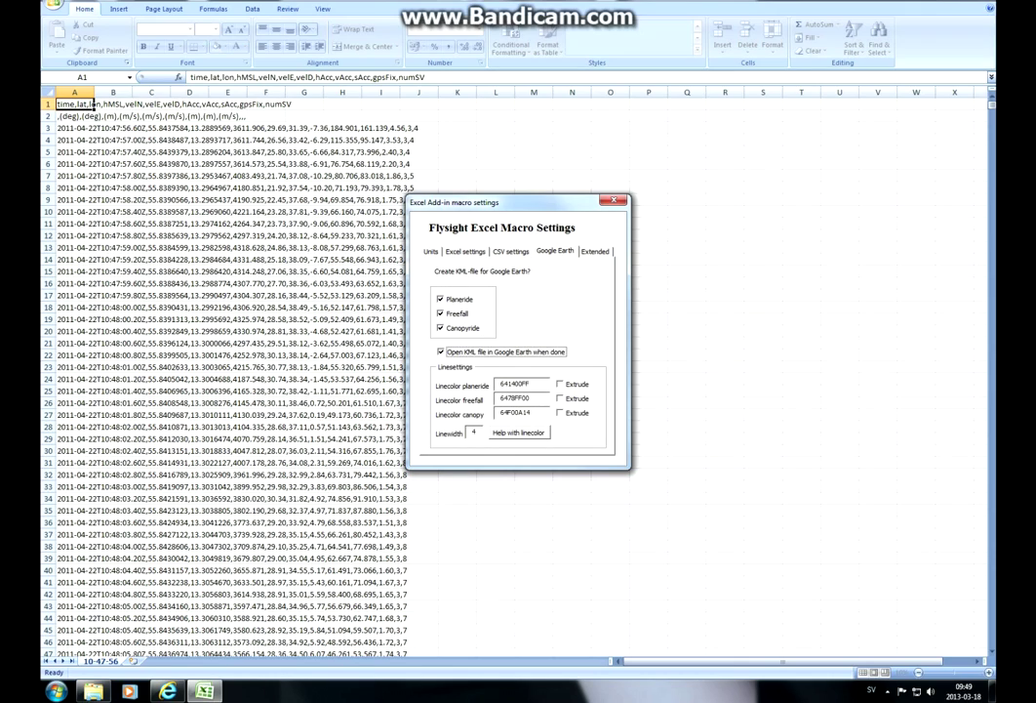
click(565, 400)
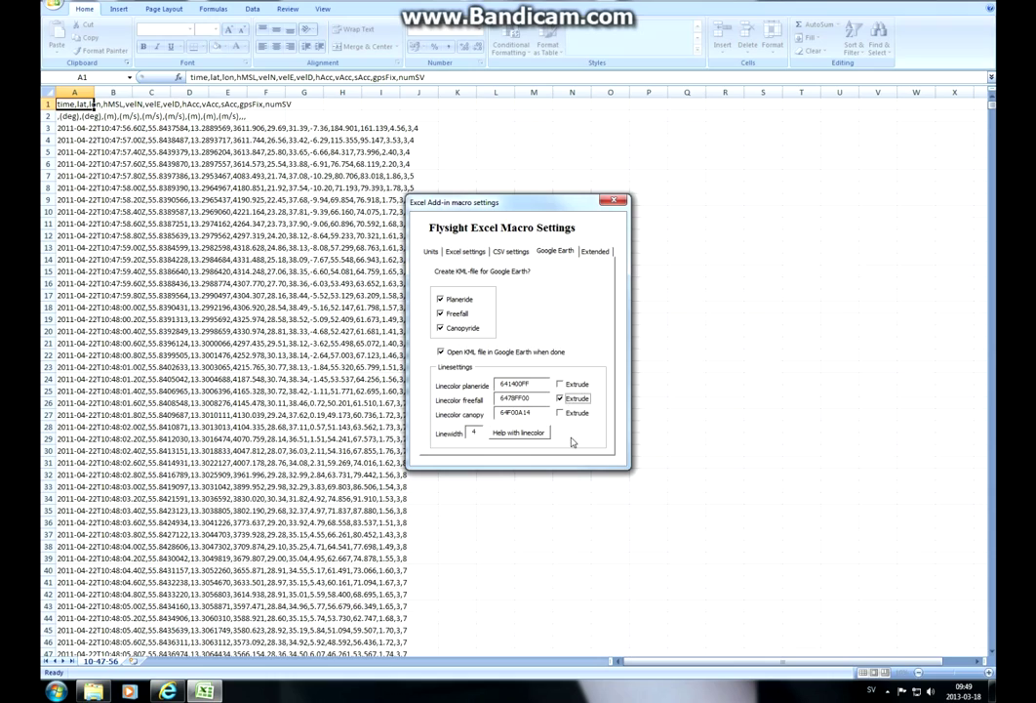
- Enable freefall extended data with Altitude, VelD, Vel3D and VelH, then run the script
click(594, 251)
click(476, 297)
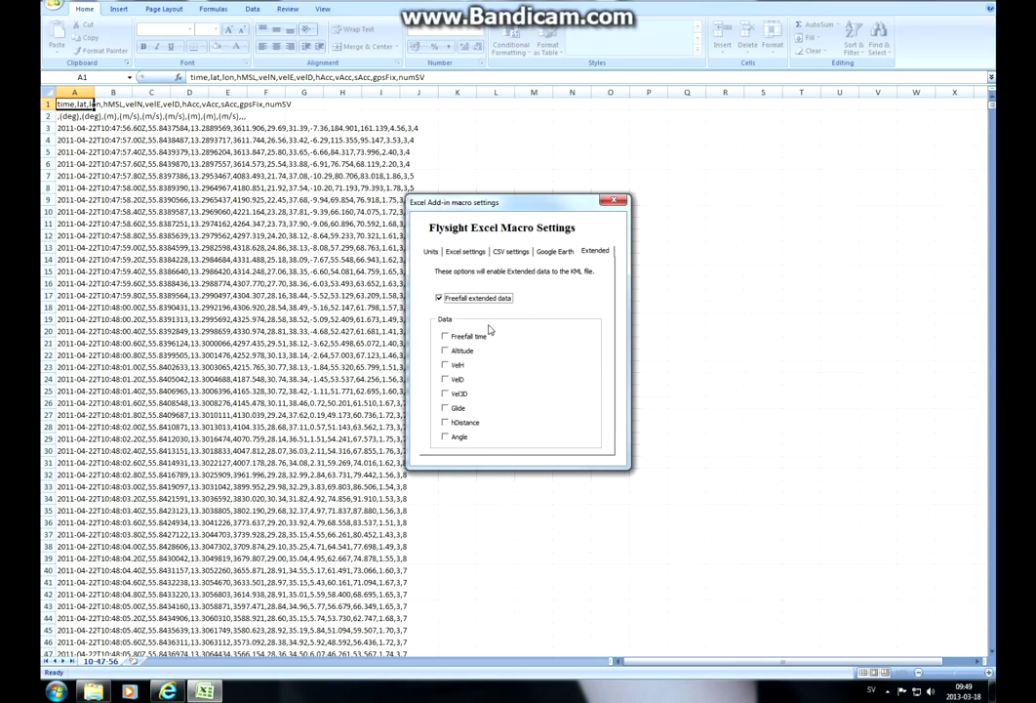
click(446, 352)
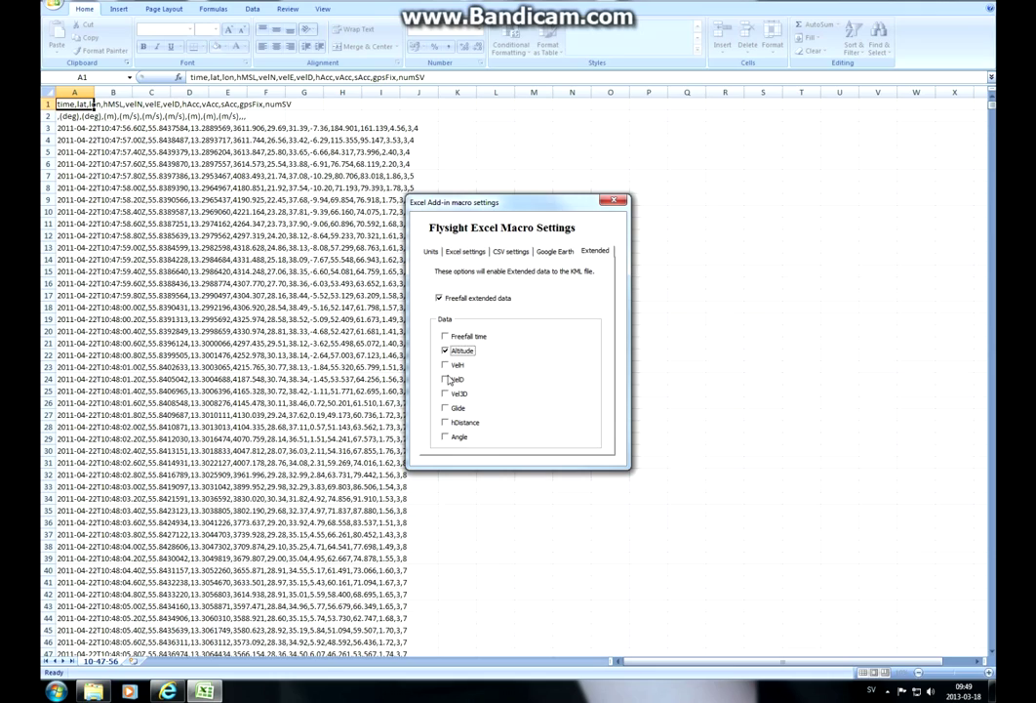
click(446, 378)
click(446, 393)
click(446, 363)
click(613, 200)
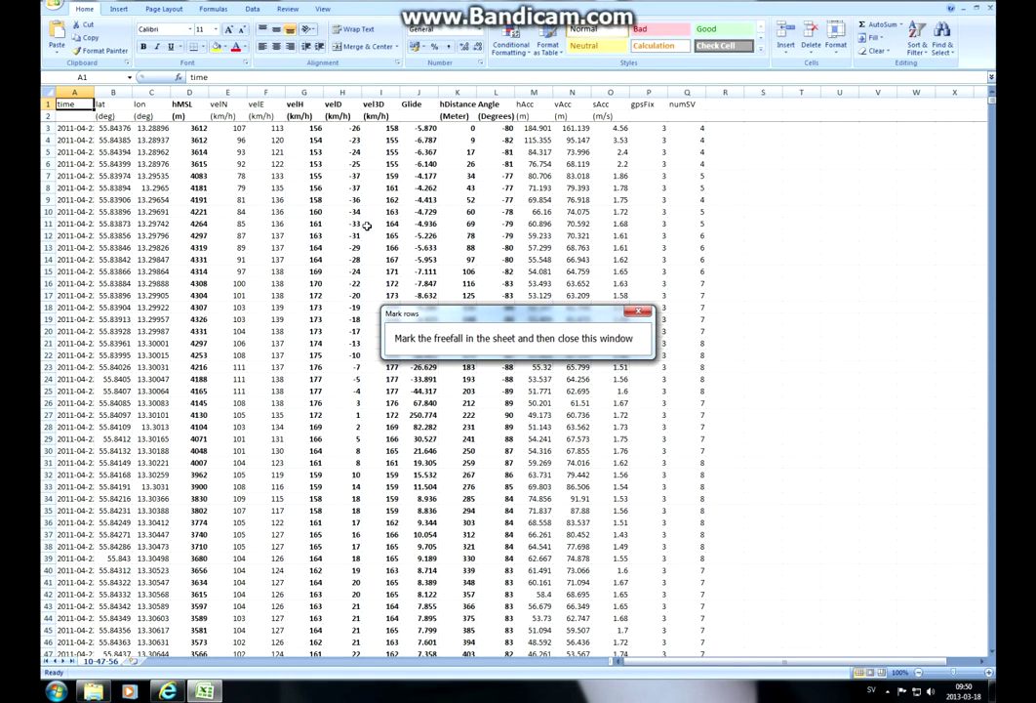
- Select the velH/velD cells from exit down to row 591 as freefall and finish marking
click(381, 353)
scroll(381, 367, down, 5)
scroll(381, 368, down, 7)
scroll(384, 367, down, 8)
scroll(383, 368, down, 5)
scroll(382, 368, down, 6)
scroll(383, 368, down, 7)
scroll(383, 368, down, 6)
scroll(383, 368, down, 10)
scroll(382, 368, down, 9)
scroll(382, 368, down, 8)
scroll(382, 368, down, 8)
scroll(383, 368, down, 6)
scroll(383, 368, down, 6)
scroll(383, 368, down, 7)
scroll(383, 368, down, 6)
scroll(382, 368, down, 3)
scroll(385, 374, down, 3)
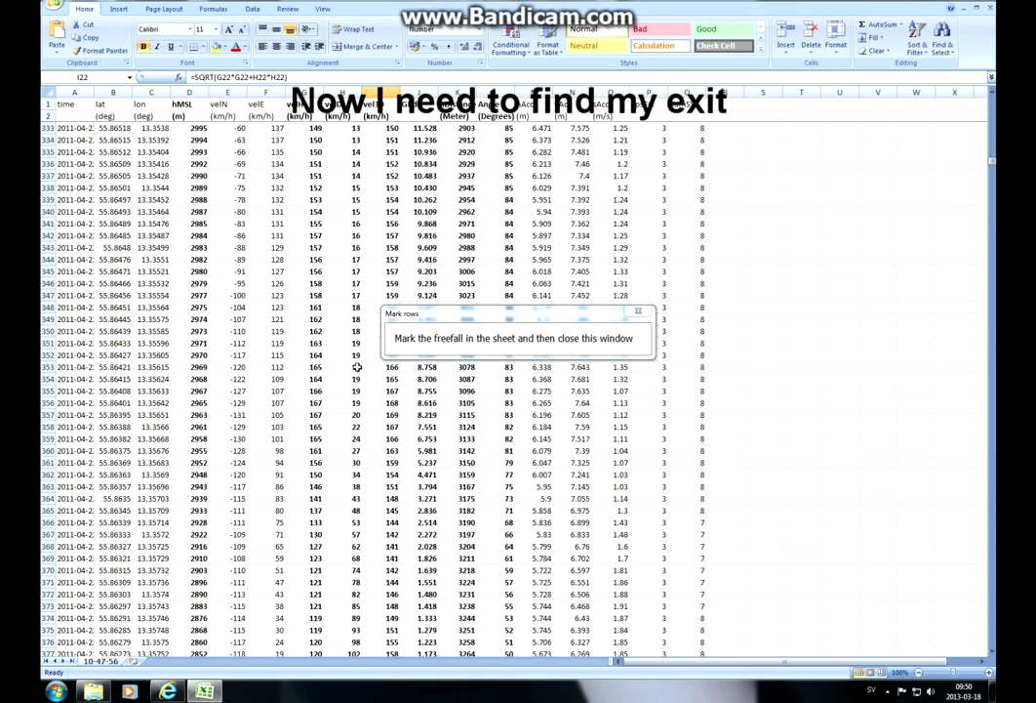
drag(358, 377, 296, 669)
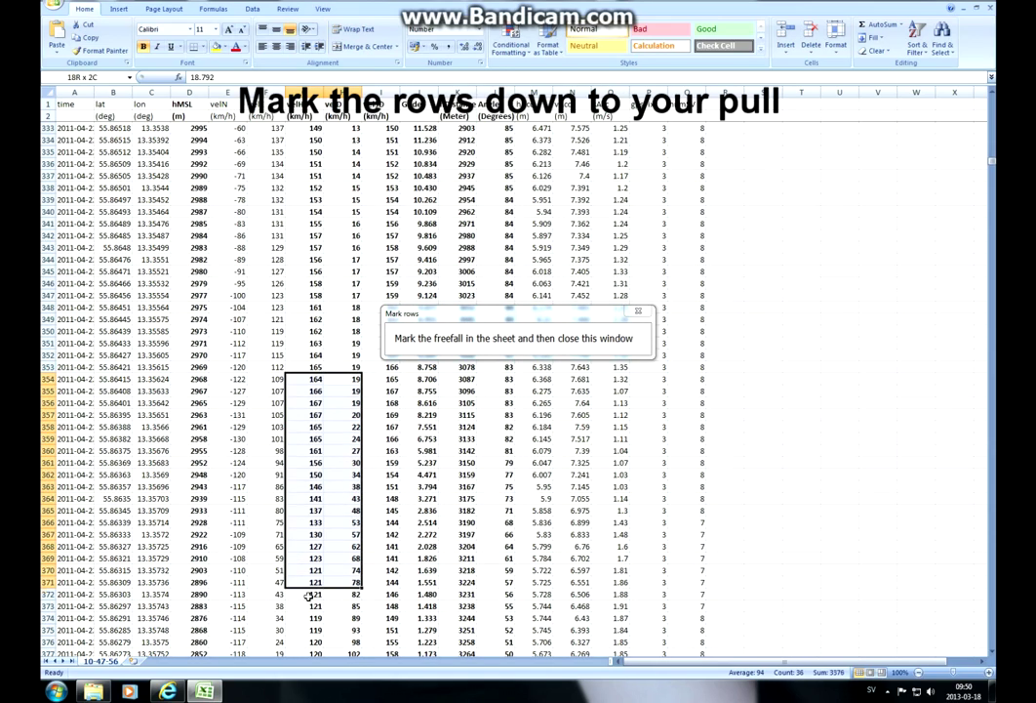
drag(296, 669, 294, 673)
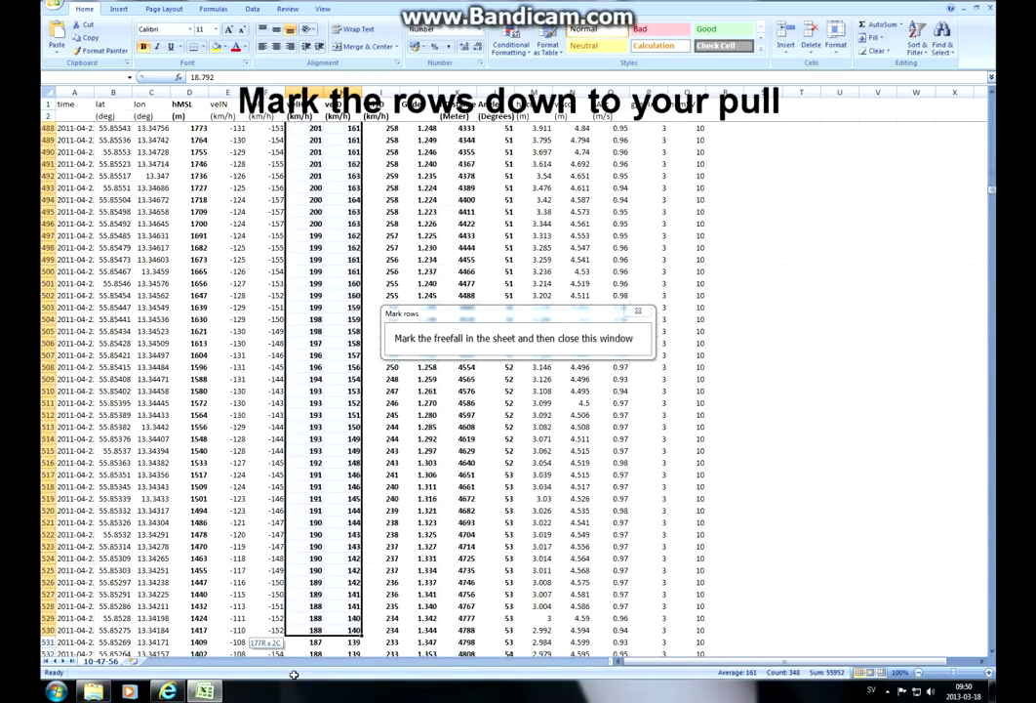
drag(293, 673, 297, 606)
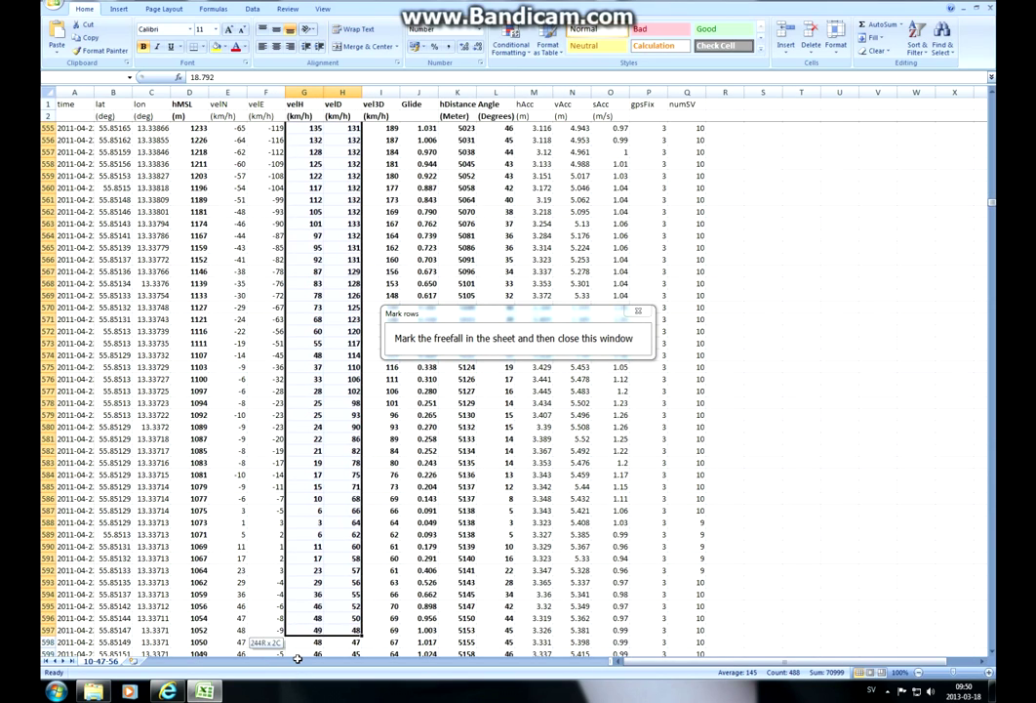
drag(297, 606, 292, 546)
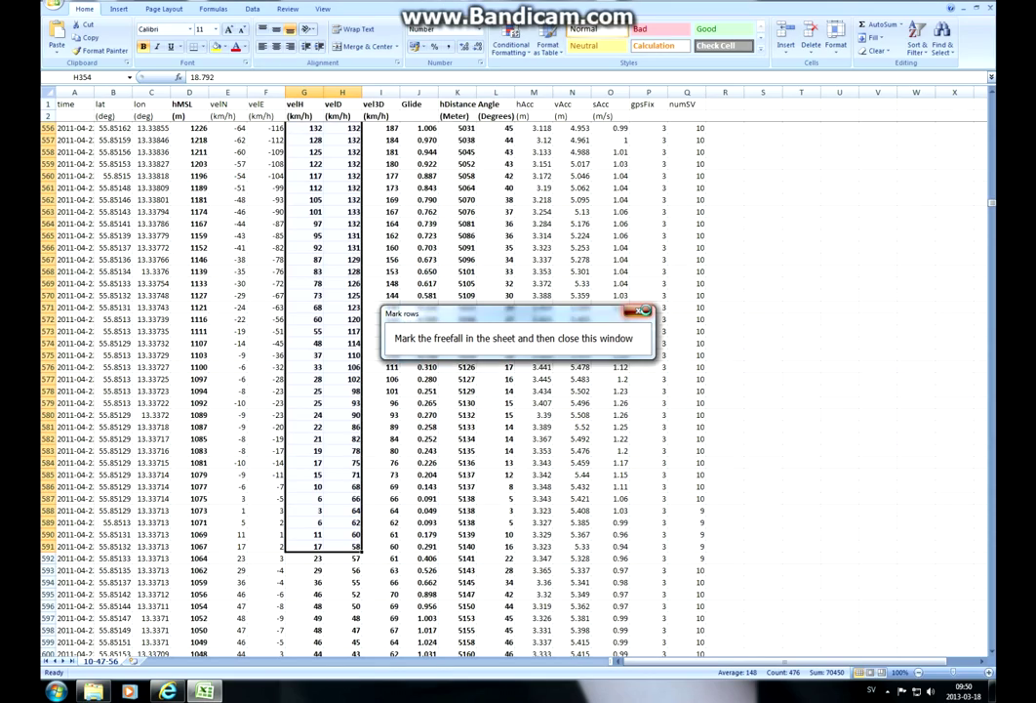
click(640, 312)
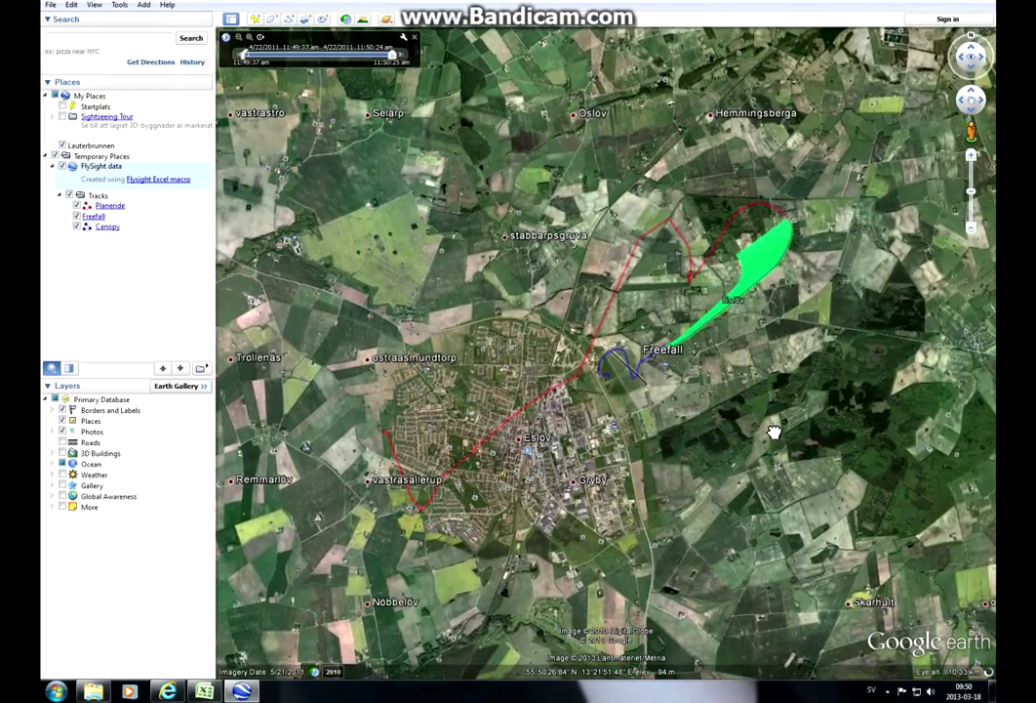
- Centre and zoom on the jump tracks, then read values at several Freefall track points
drag(774, 431, 594, 442)
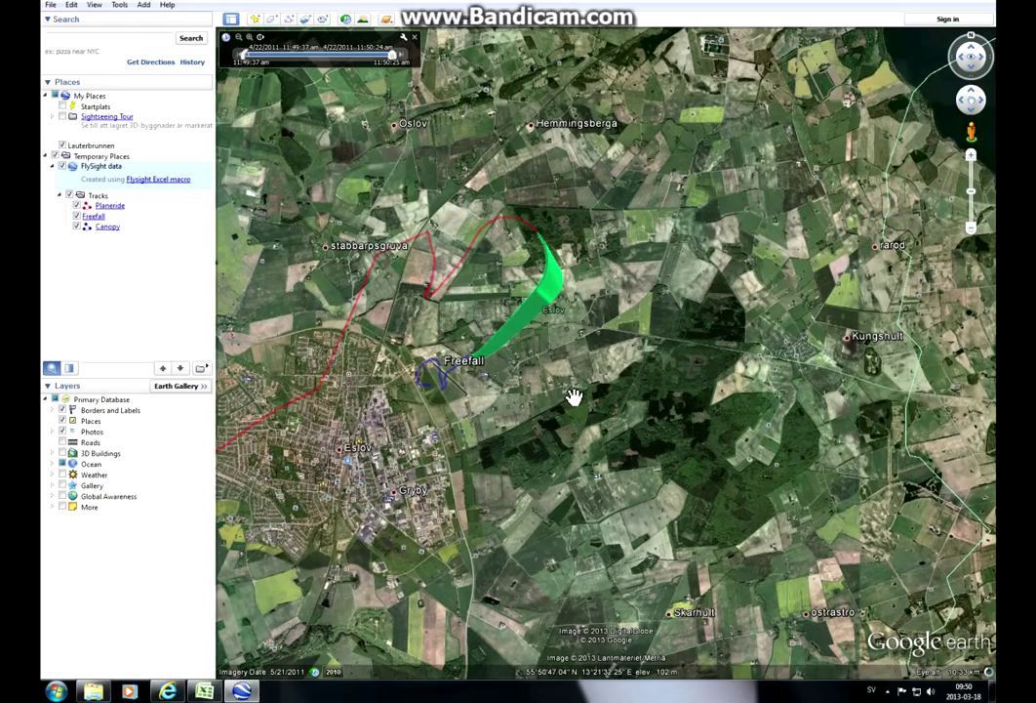
drag(574, 395, 694, 412)
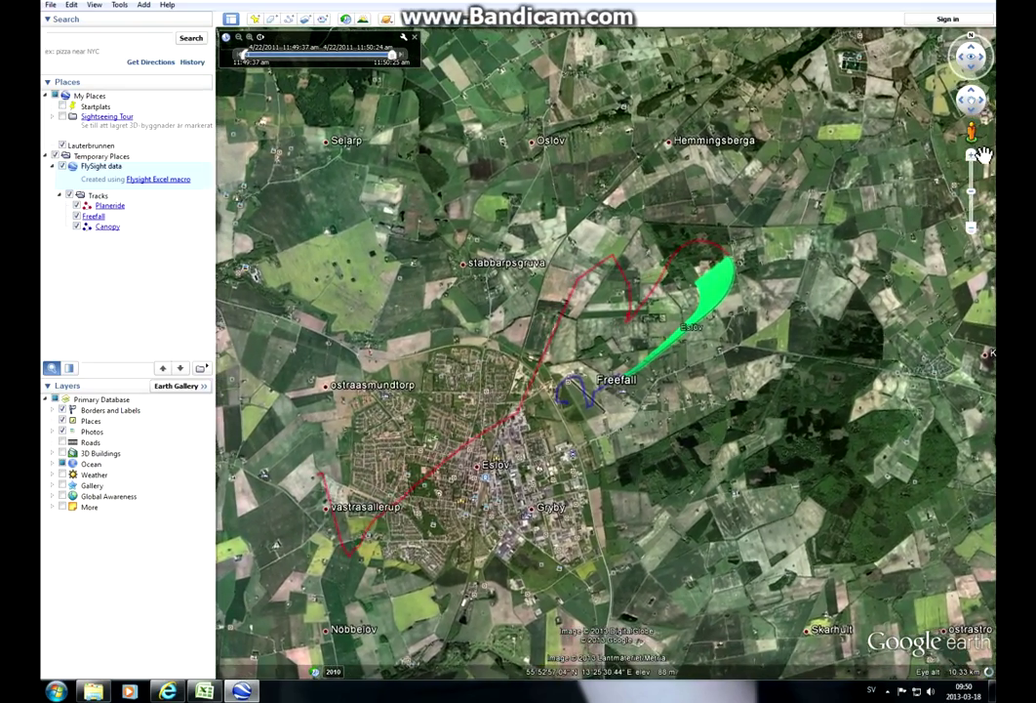
click(980, 154)
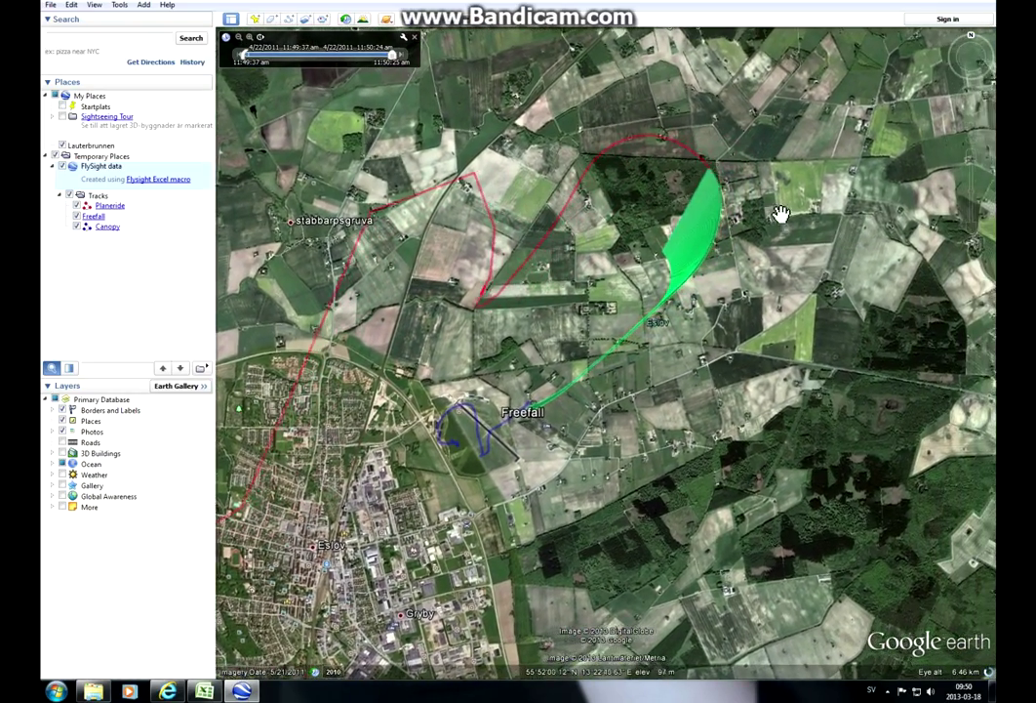
drag(896, 232, 731, 199)
click(680, 198)
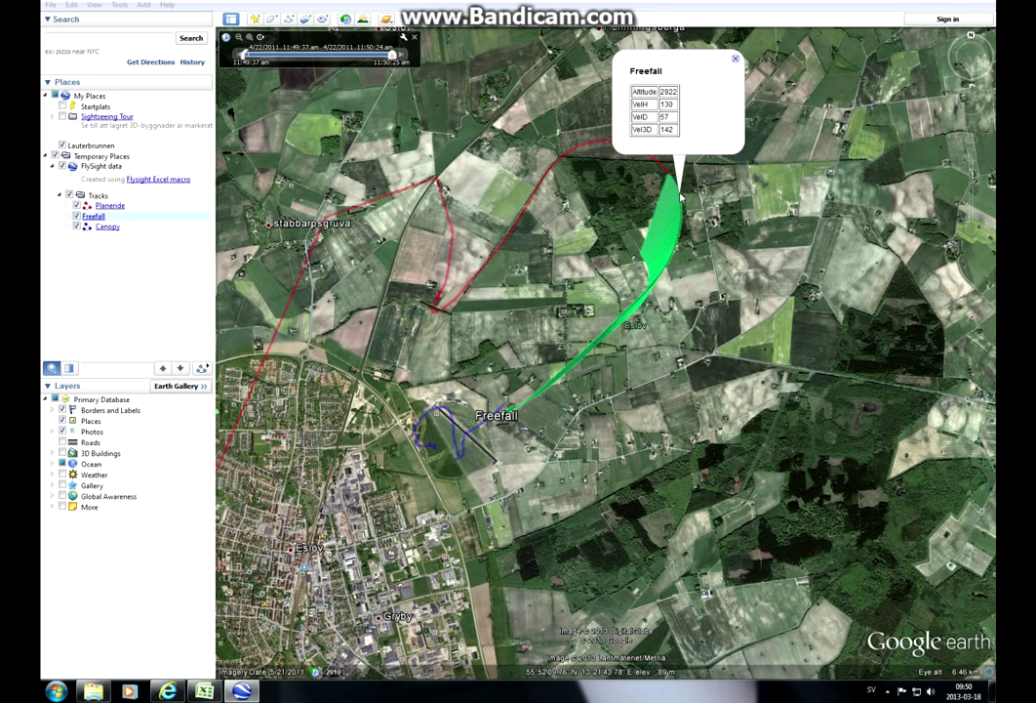
click(678, 239)
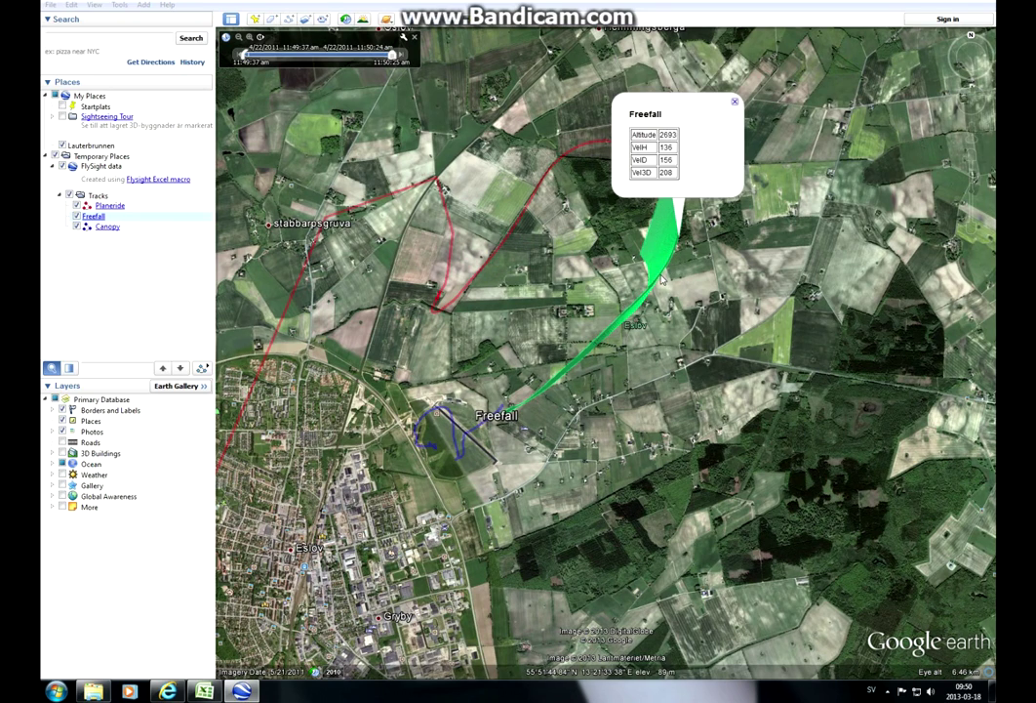
click(661, 279)
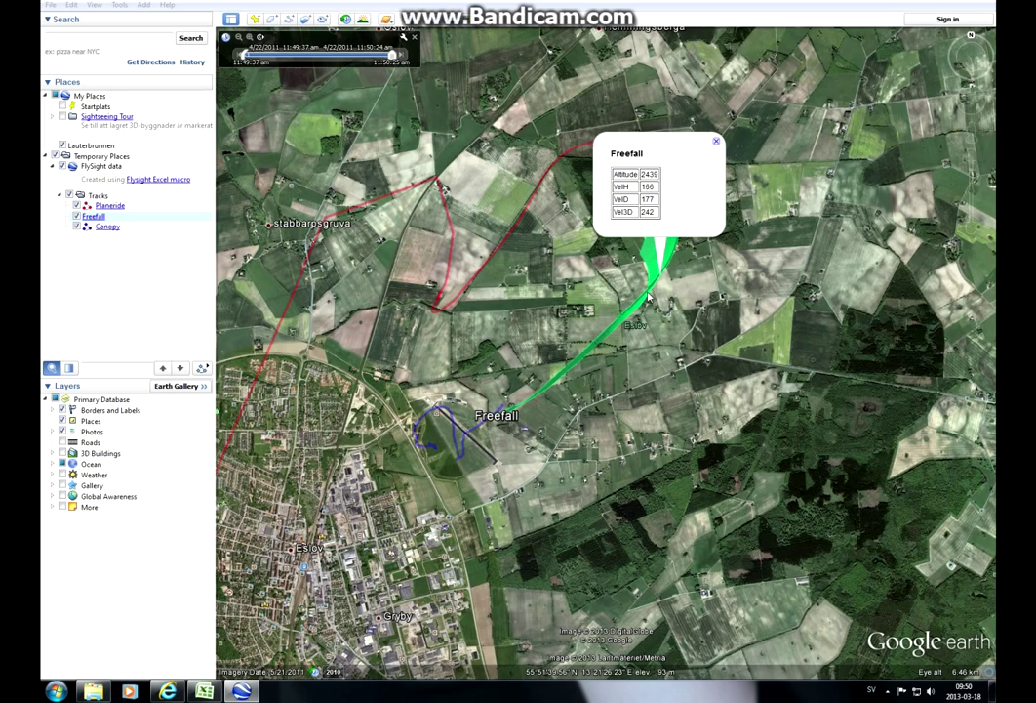
click(648, 297)
- Check lower Freefall points near the track's end, close the balloons, and quit Google Earth
click(630, 321)
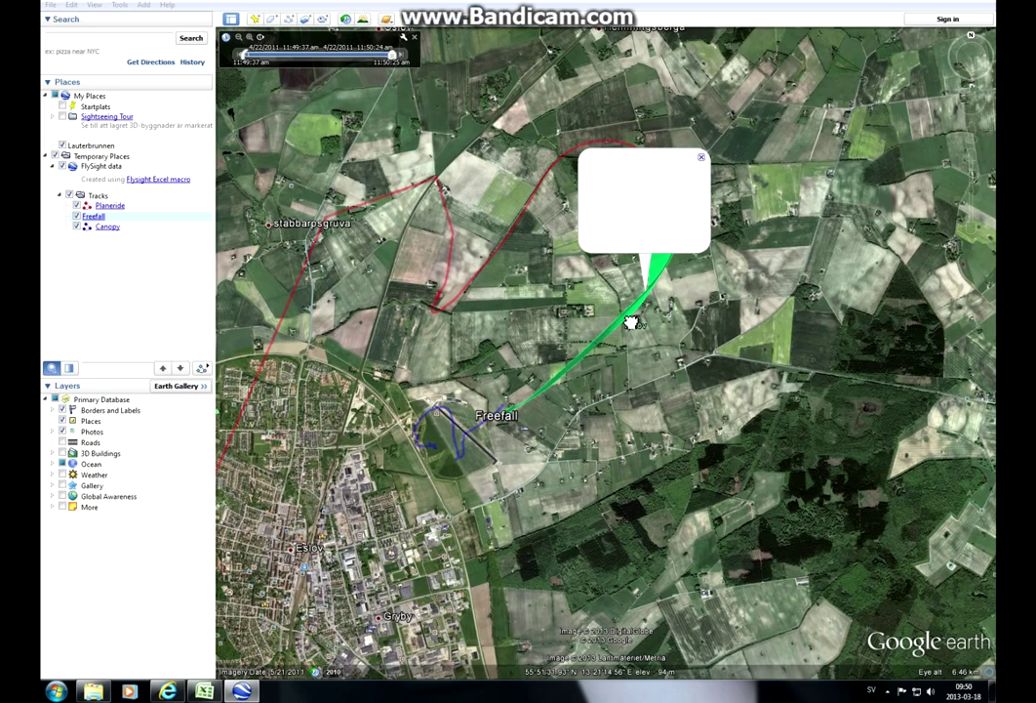
click(623, 319)
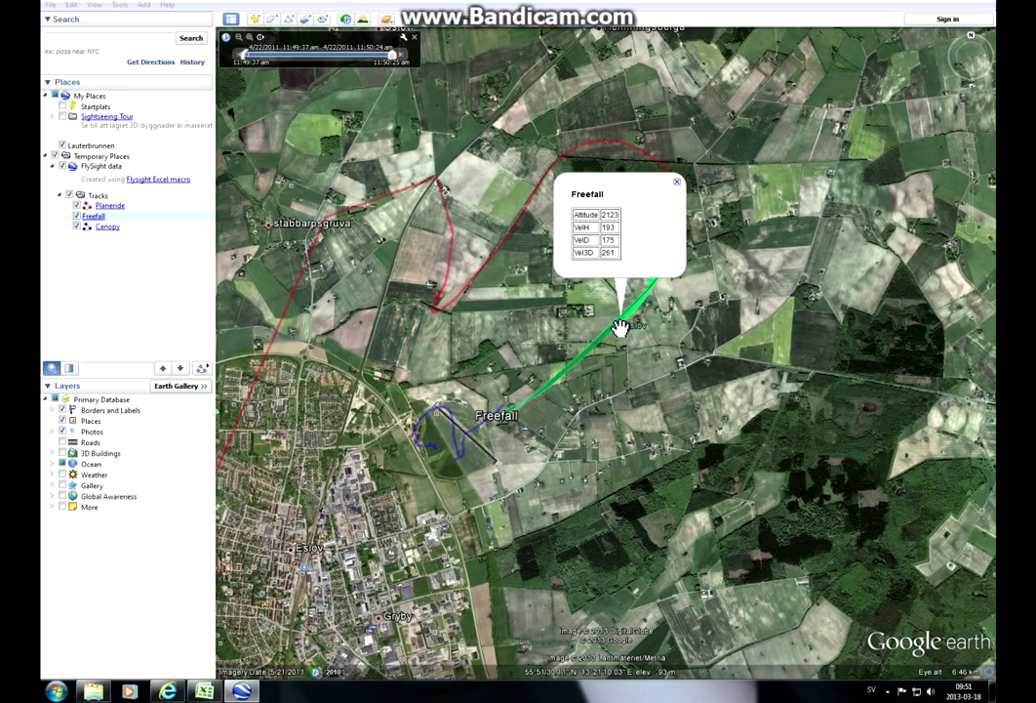
click(609, 342)
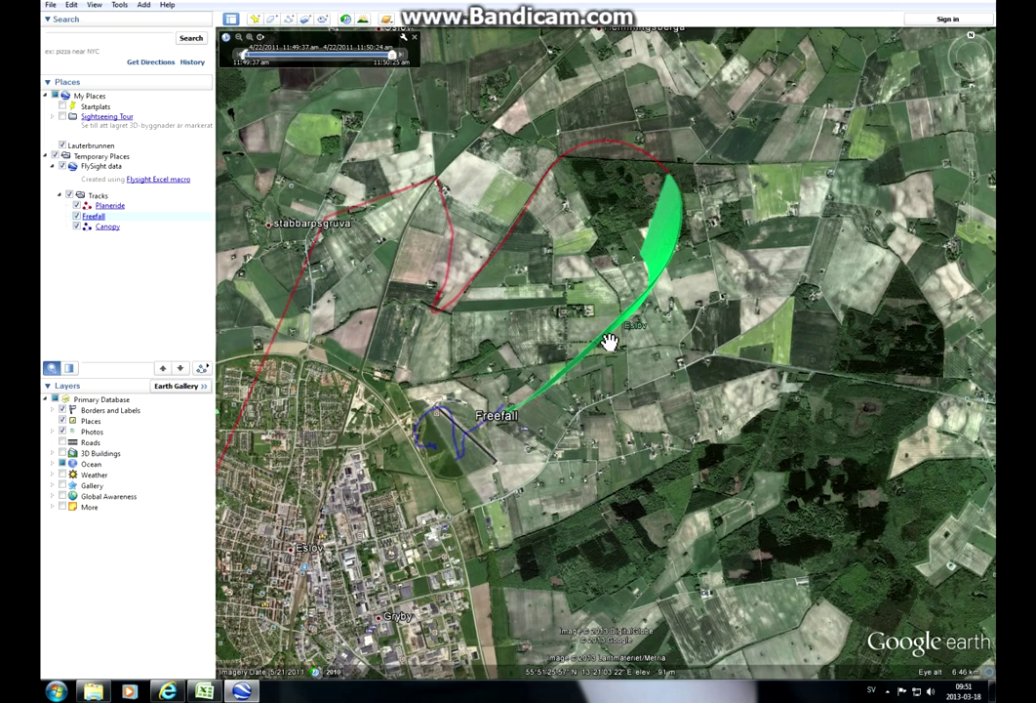
click(599, 340)
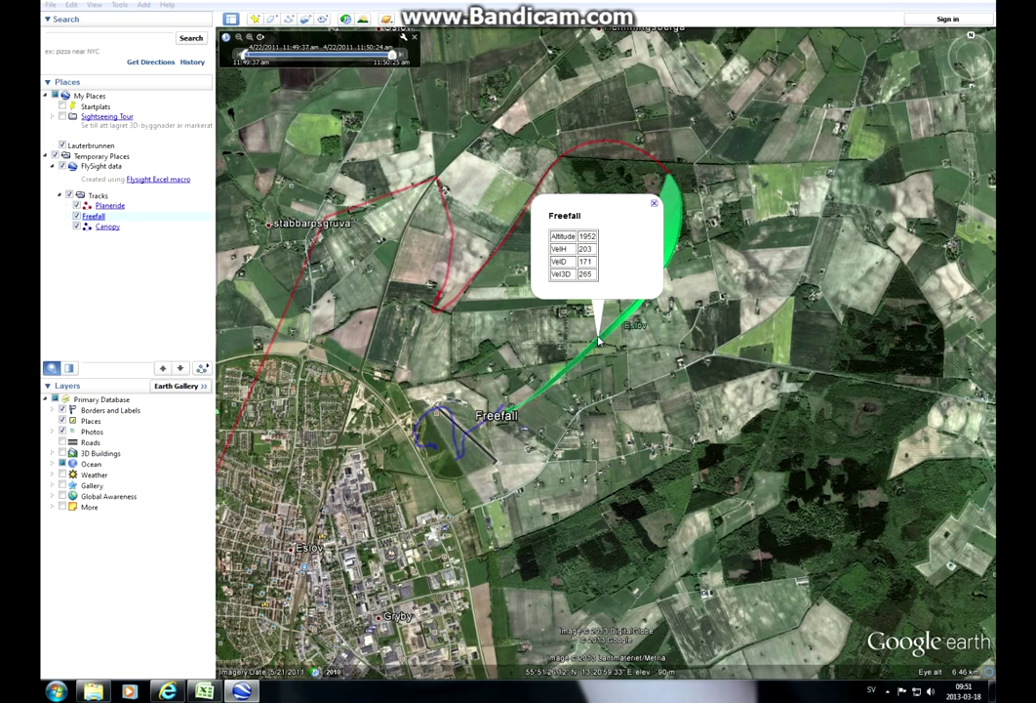
click(653, 204)
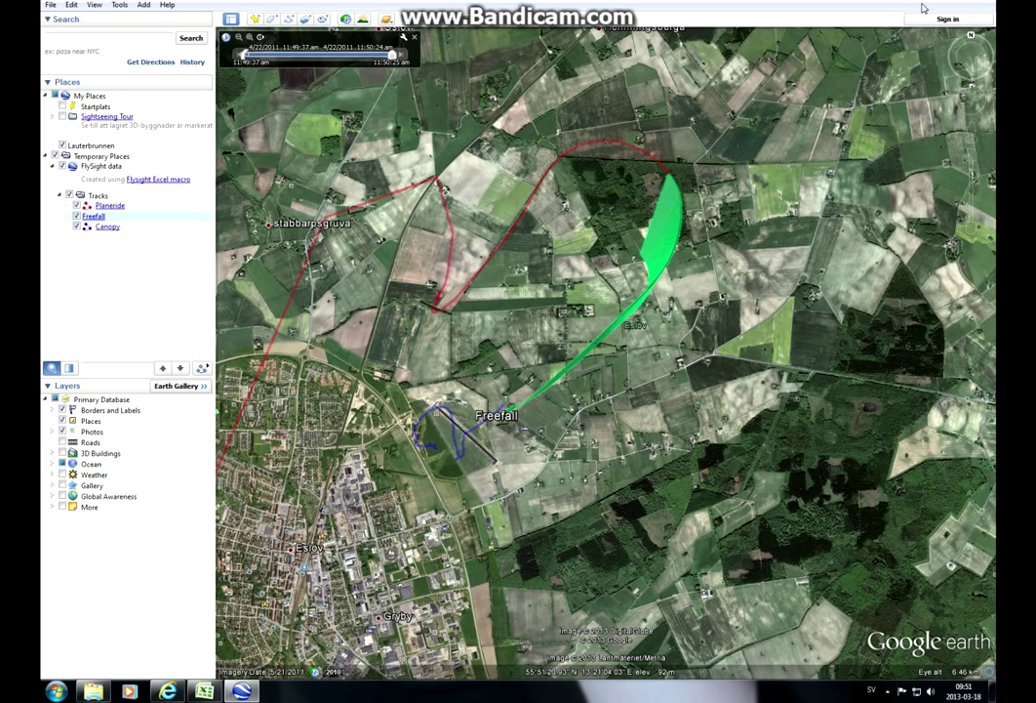
key(alt+F4)
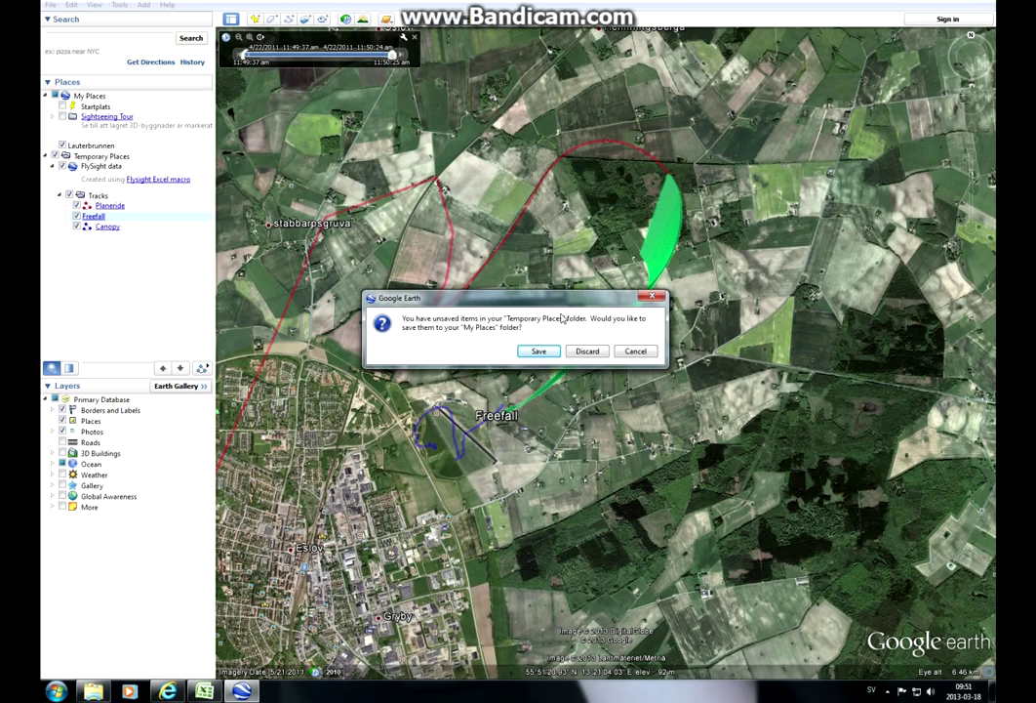
- Discard the temporary tracks and view the vel3D--Glide, velH-velD Angle/Glide and velH-velD-vel3D--Angle charts
click(588, 351)
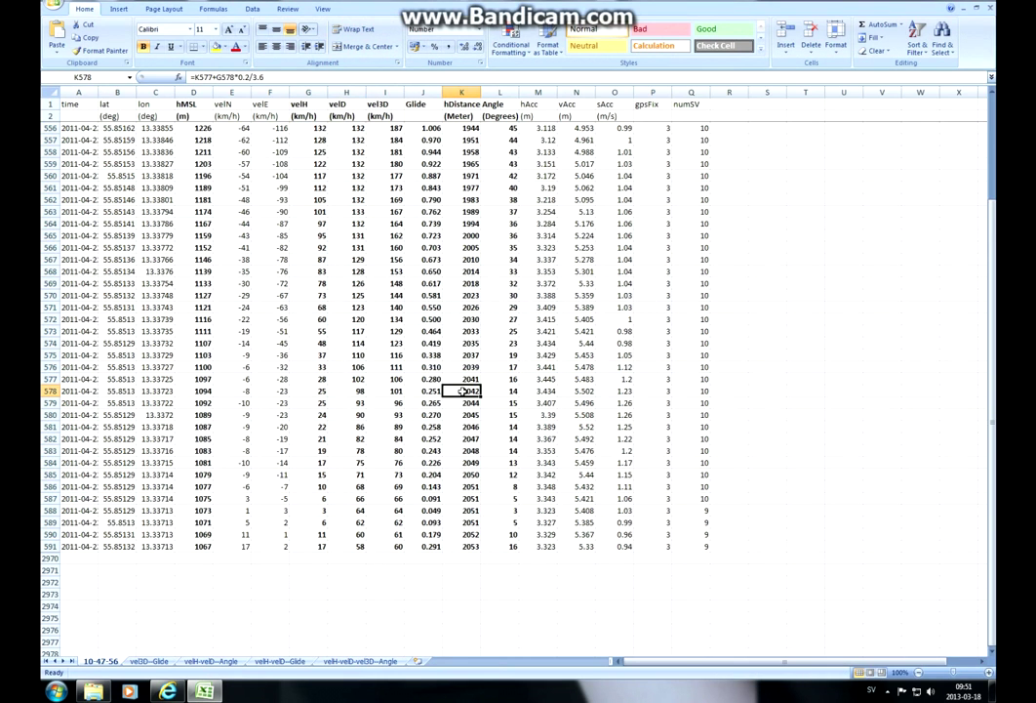
scroll(392, 354, down, 10)
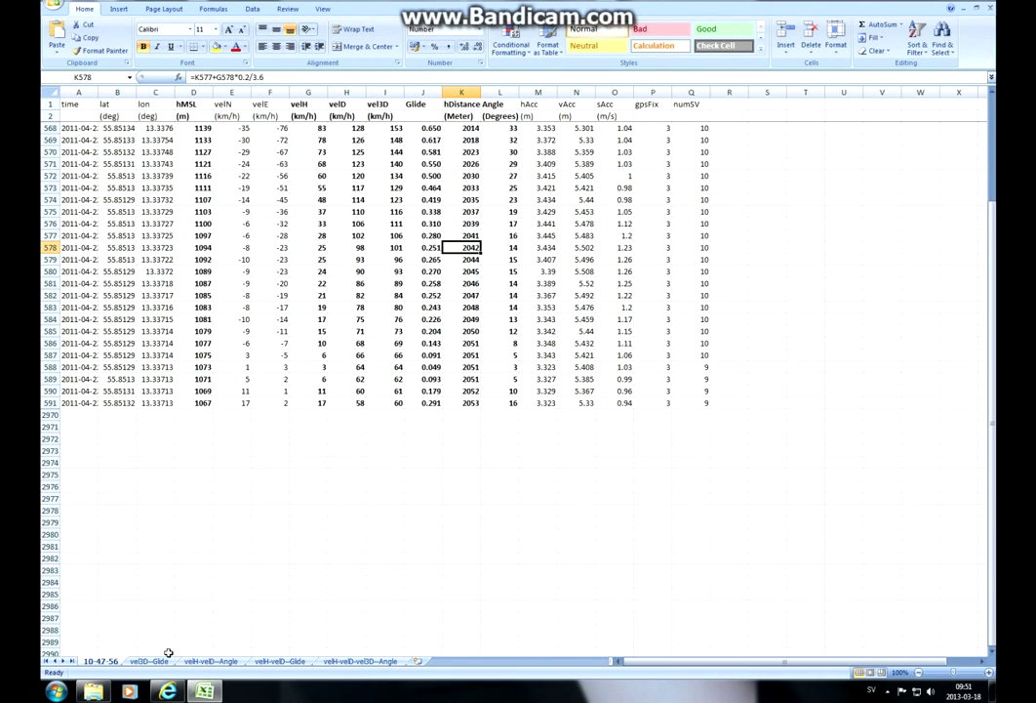
click(149, 662)
click(210, 661)
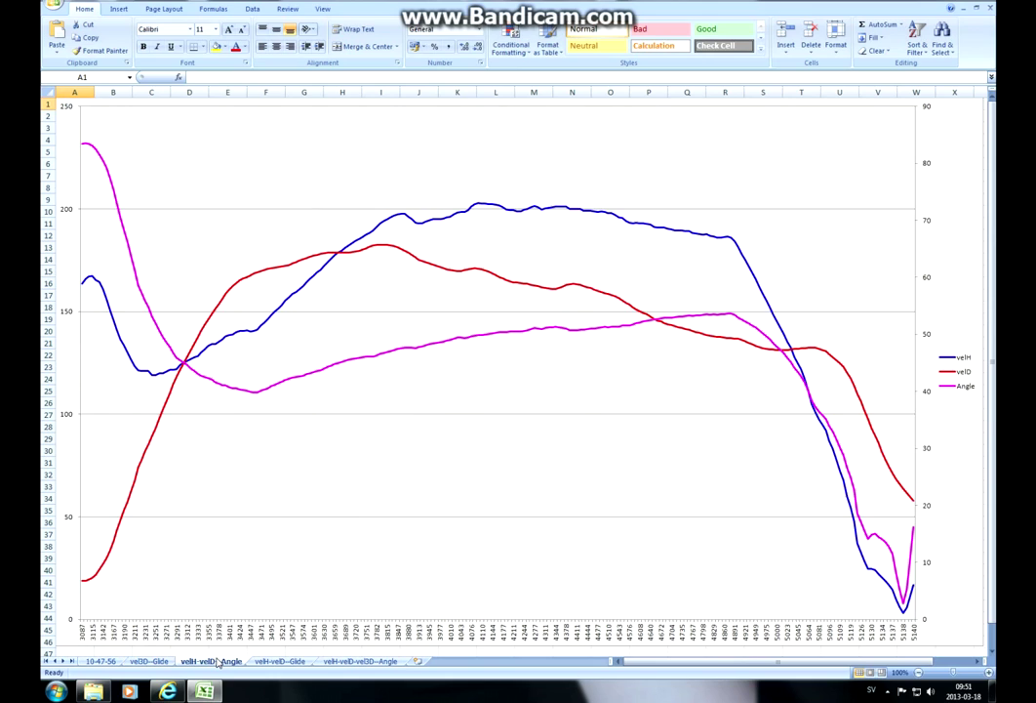
click(277, 662)
click(361, 662)
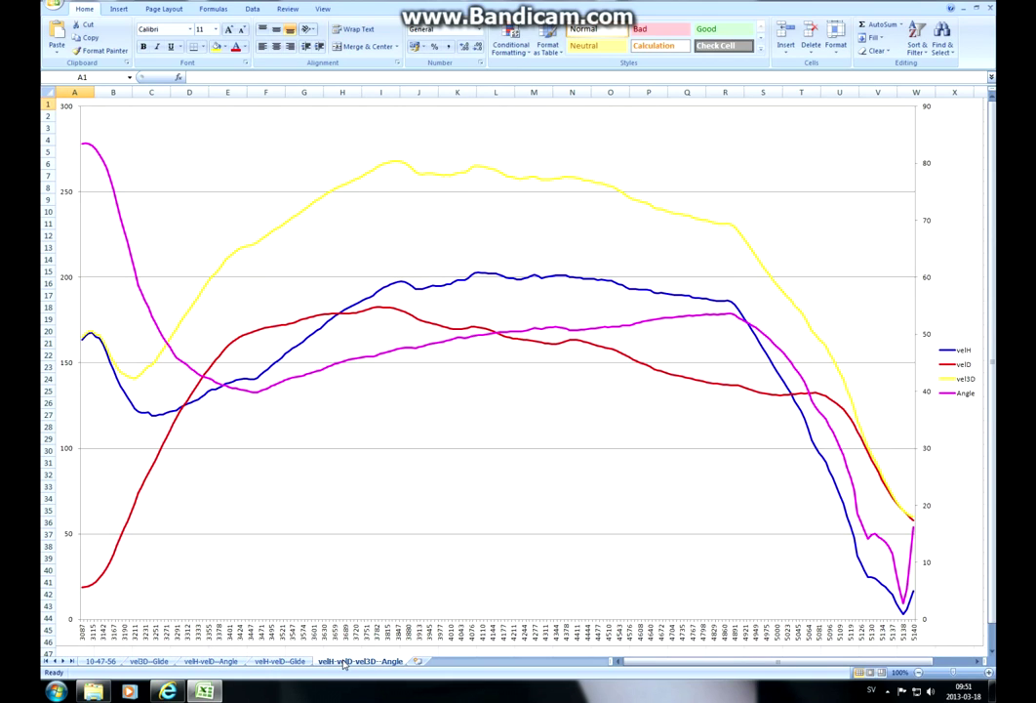
- Return to the 10-47-56 data sheet, select cell F360, and close the workbook
click(104, 662)
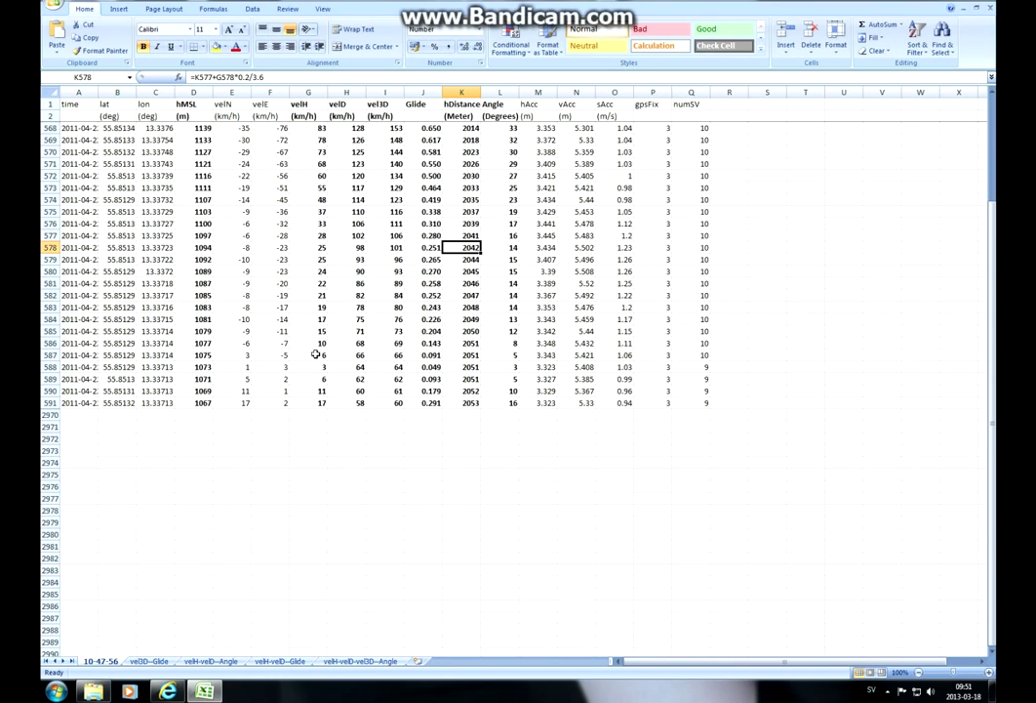
scroll(317, 416, up, 10)
scroll(315, 361, up, 15)
scroll(315, 355, up, 9)
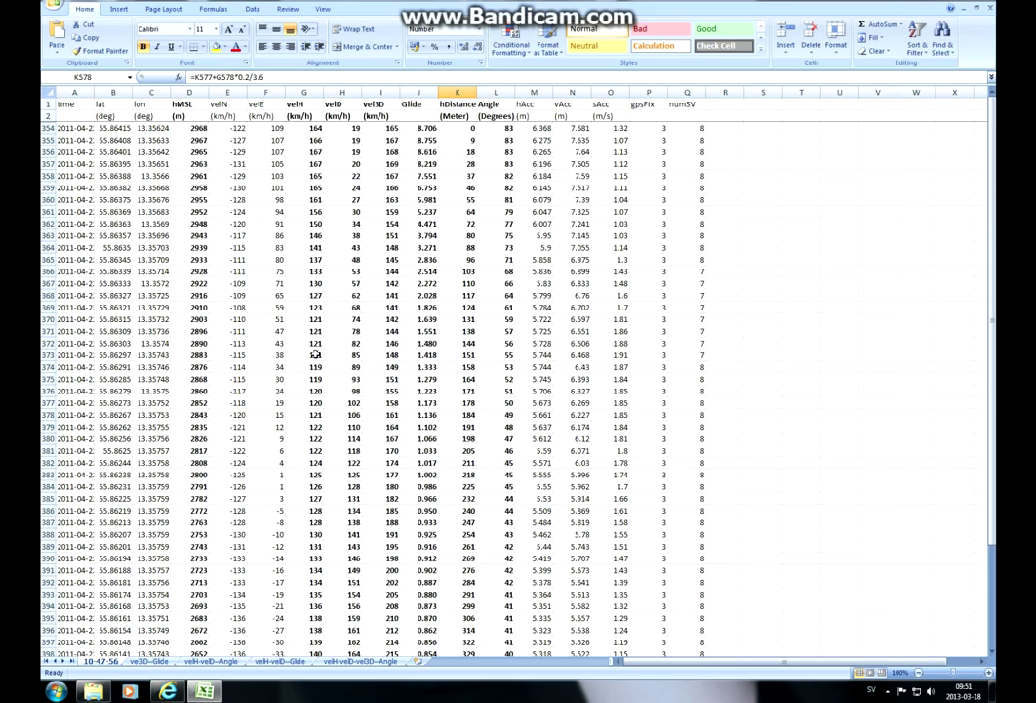
click(266, 199)
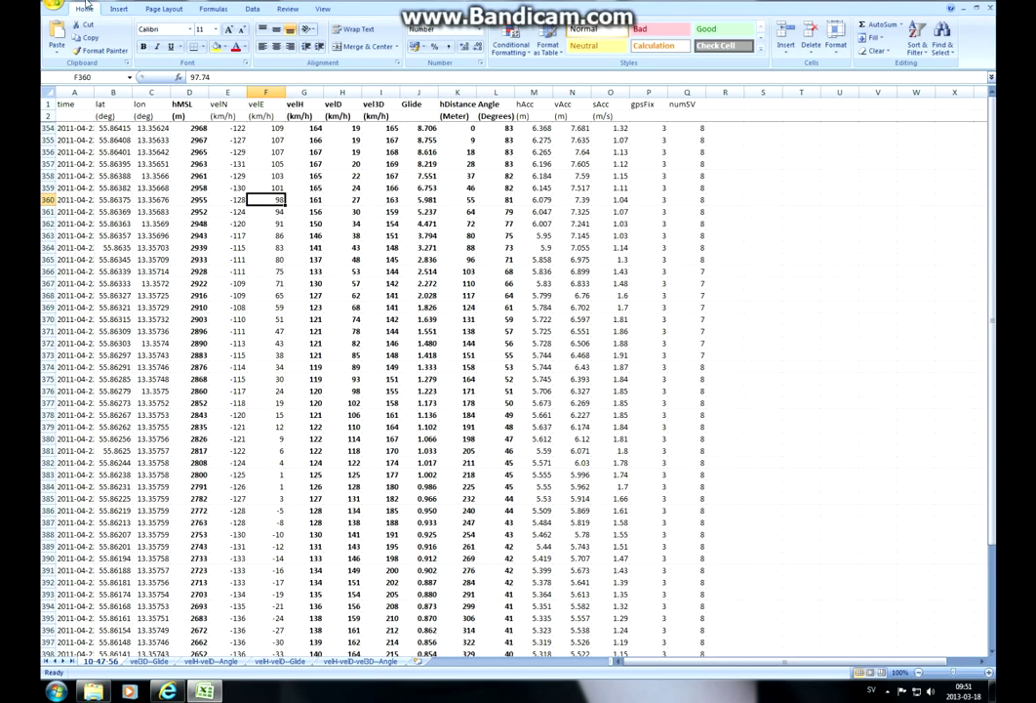
click(974, 4)
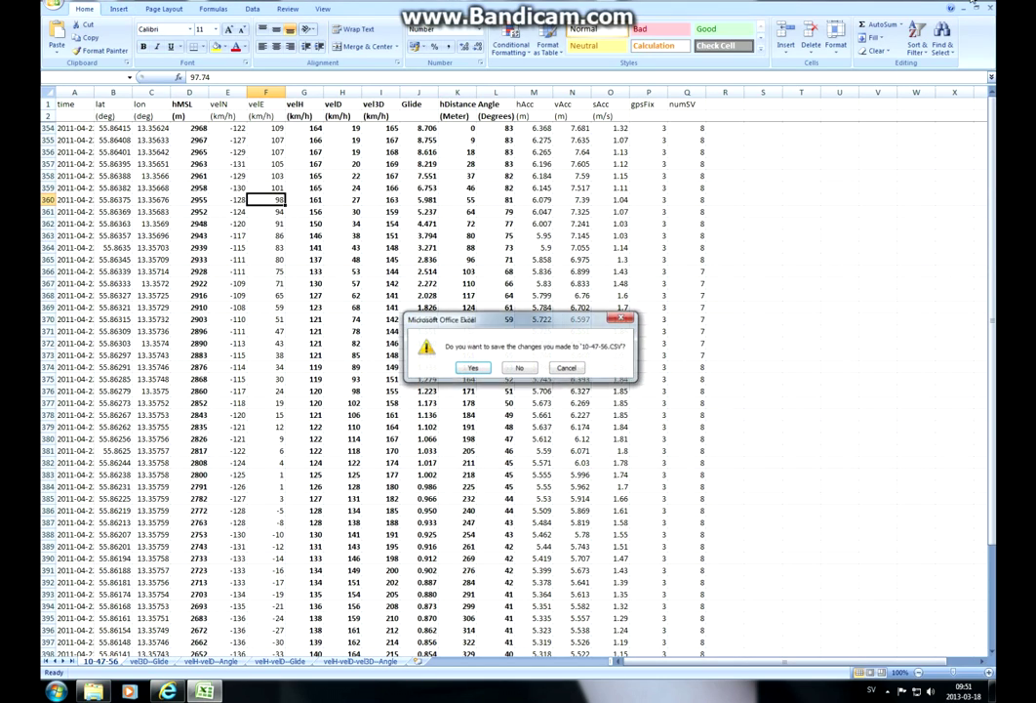
- Close without saving, reopen 10-47-56.CSV, and choose to change the macro settings
click(530, 365)
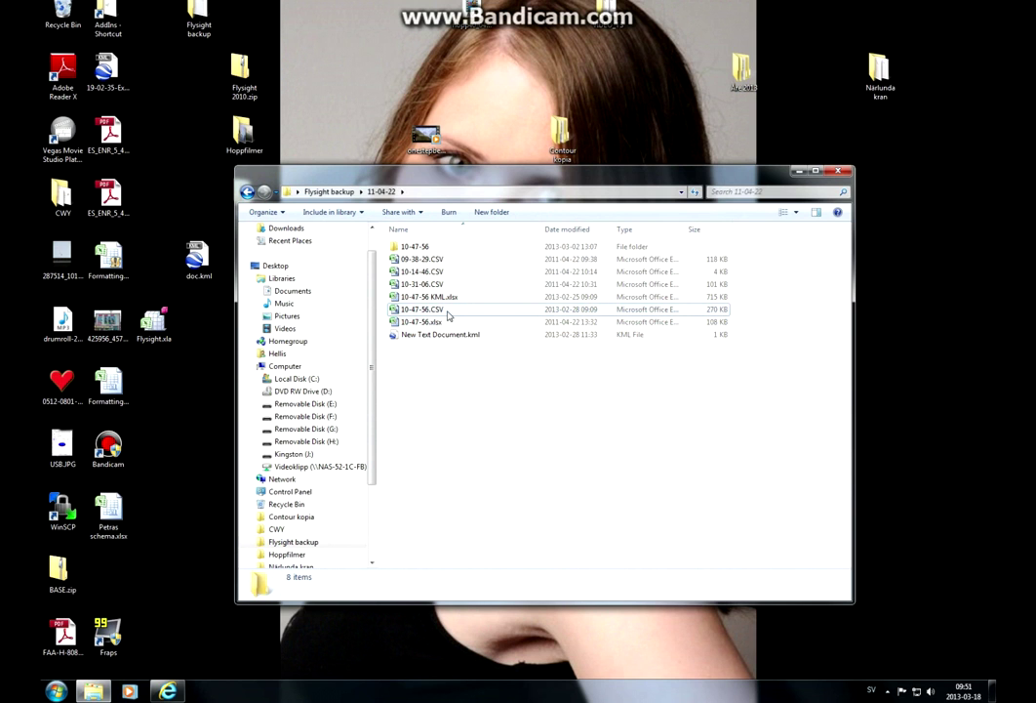
double_click(447, 310)
click(483, 368)
- Uninstall the Flysight macro from its Excel settings and acknowledge the C:\Flysight note
click(479, 340)
click(466, 252)
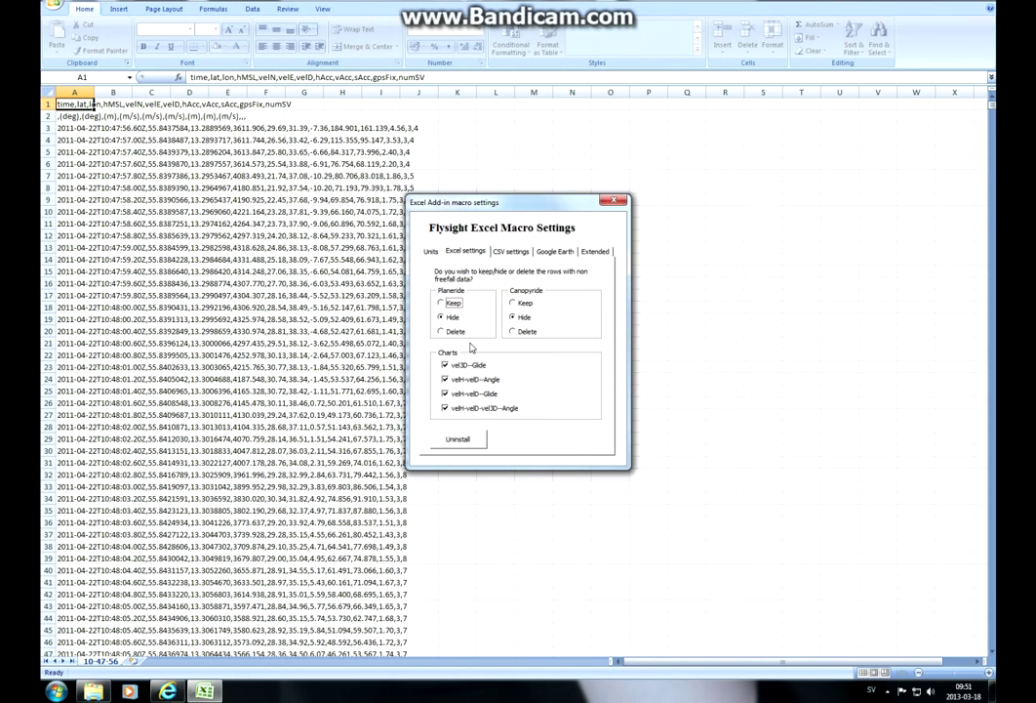
click(458, 438)
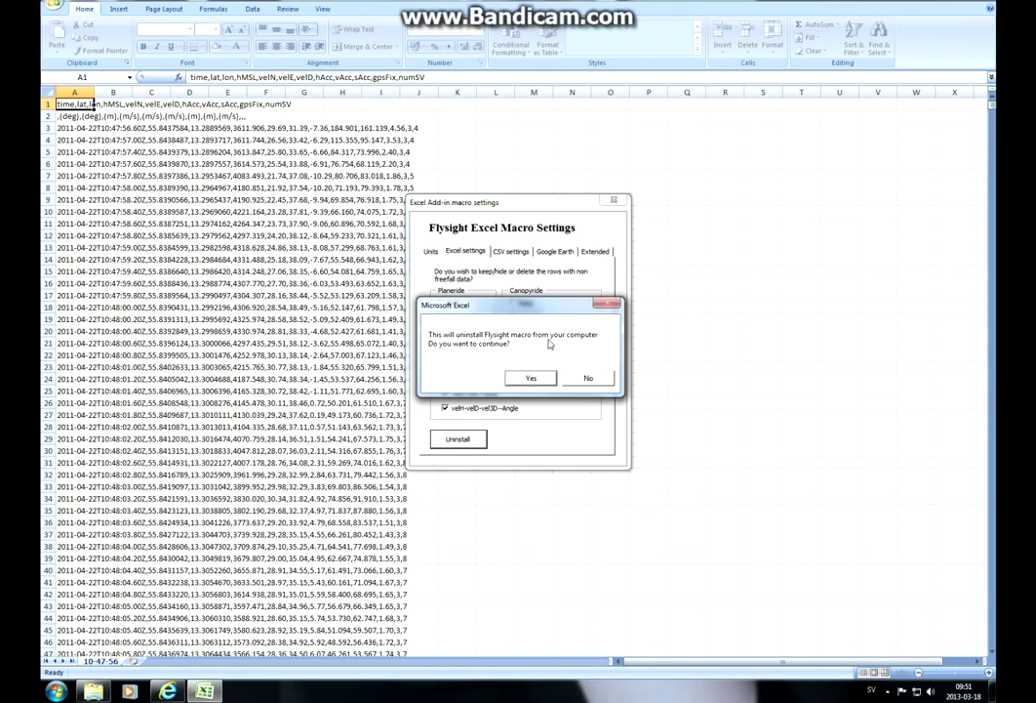
click(533, 379)
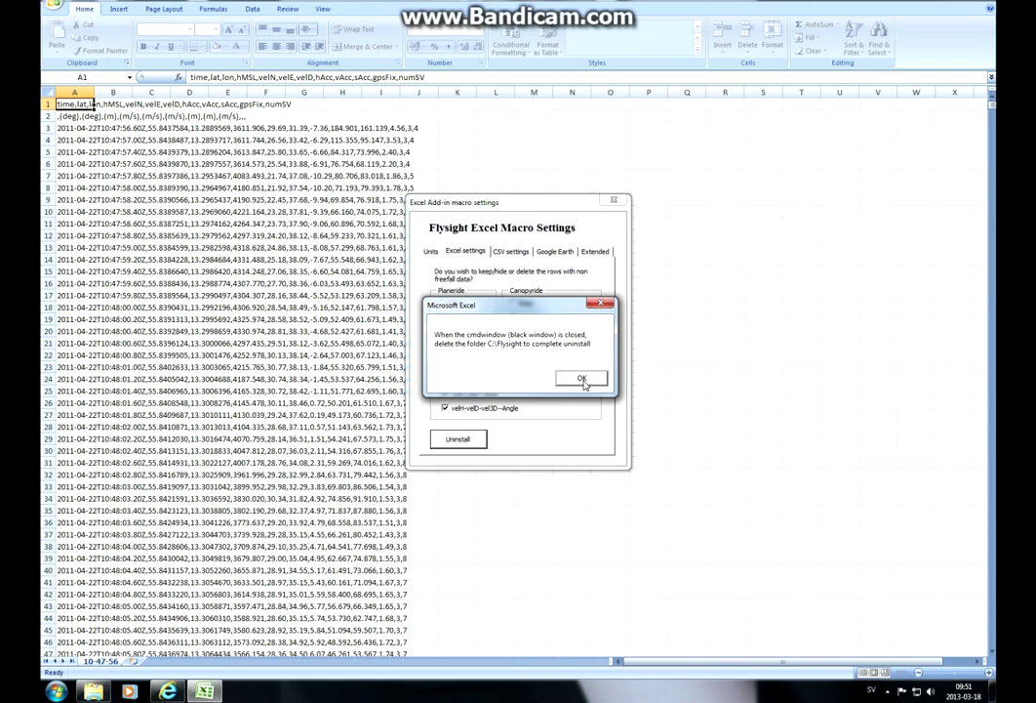
click(581, 379)
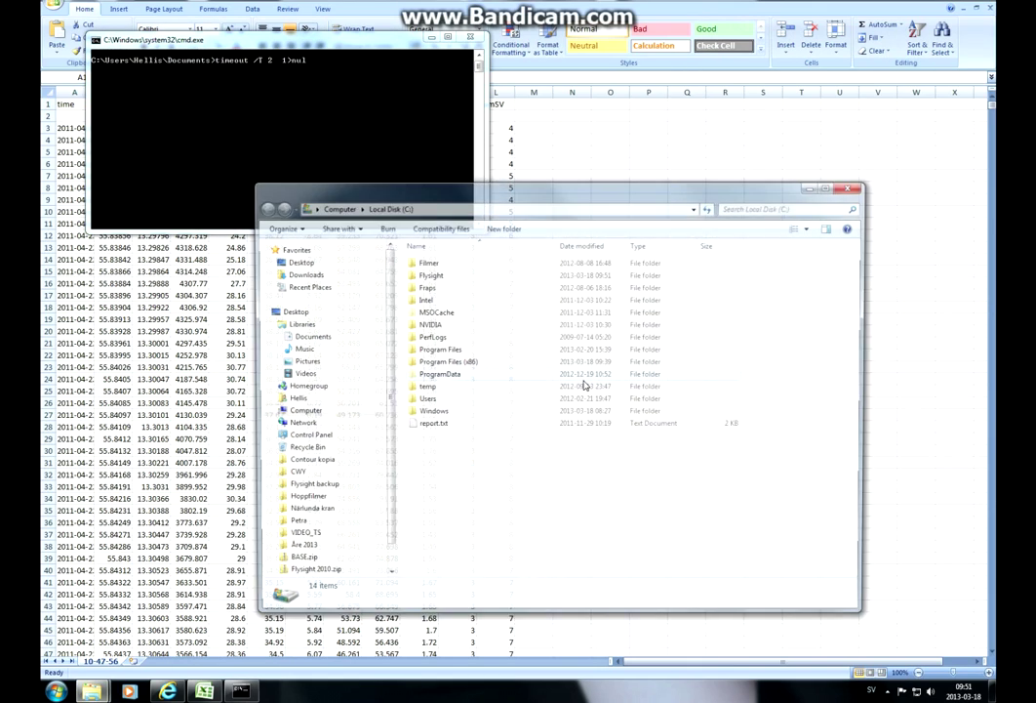
- Delete the C:\Flysight folder to the Recycle Bin and close the Local Disk window
click(439, 276)
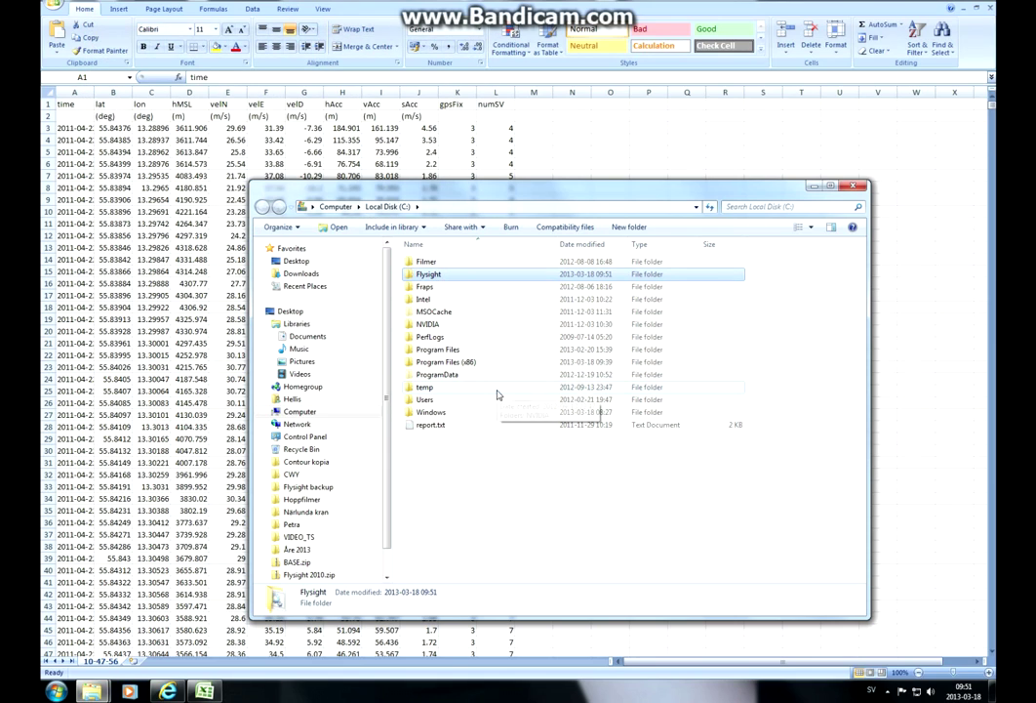
key(Delete)
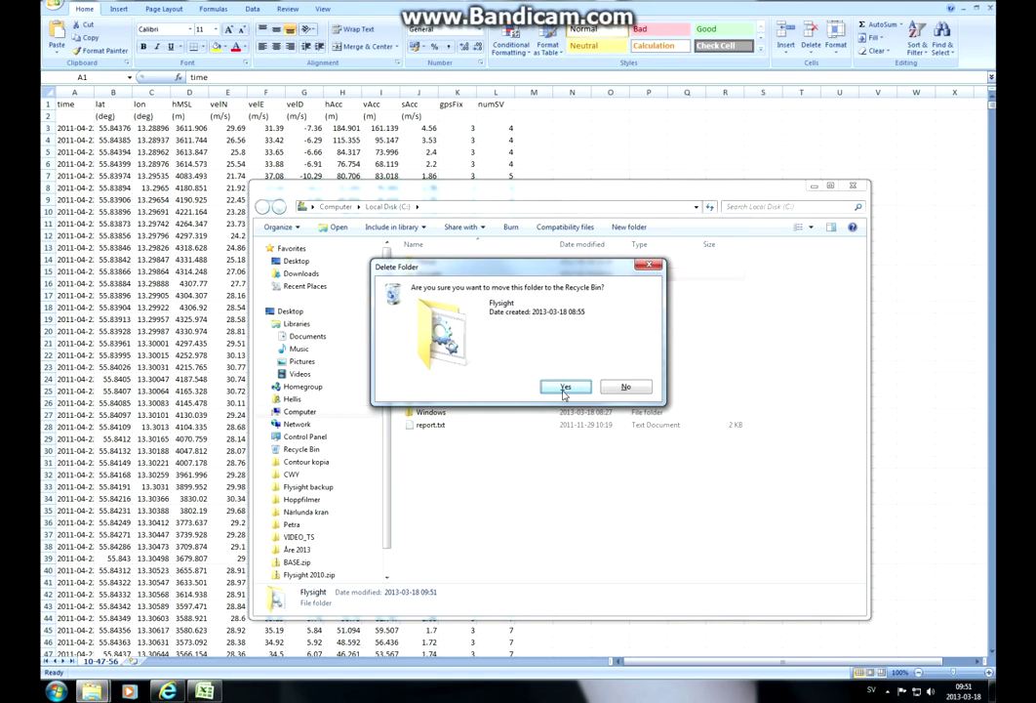
click(564, 391)
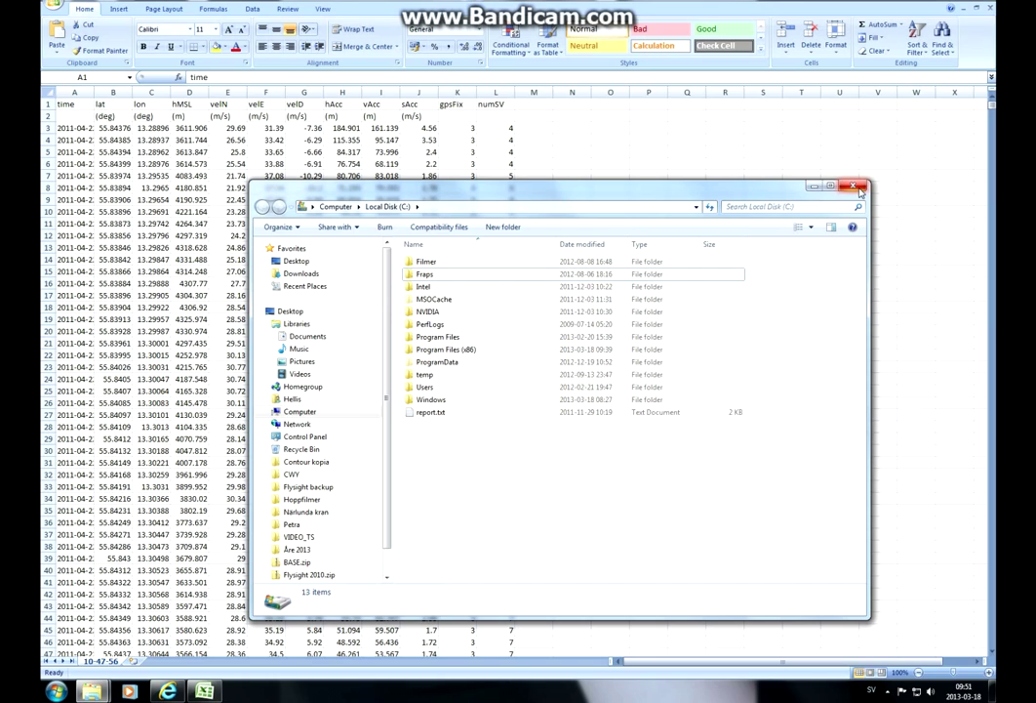
click(855, 185)
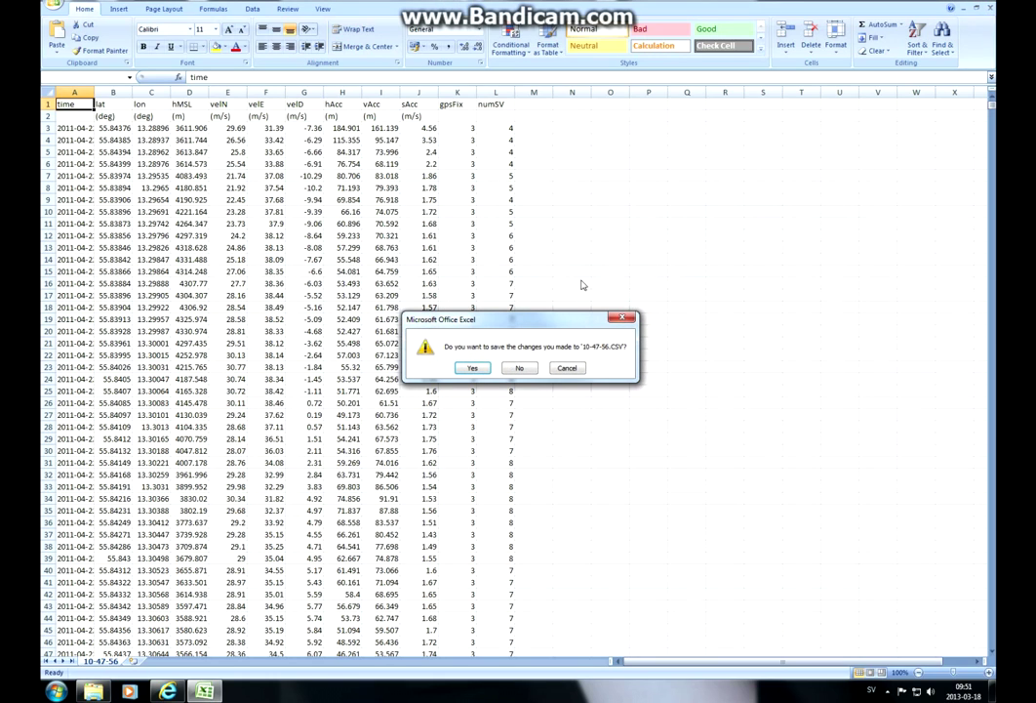
- Close the 10-47-56 CSV without saving, exit Excel, and bring up the Start menu
click(518, 366)
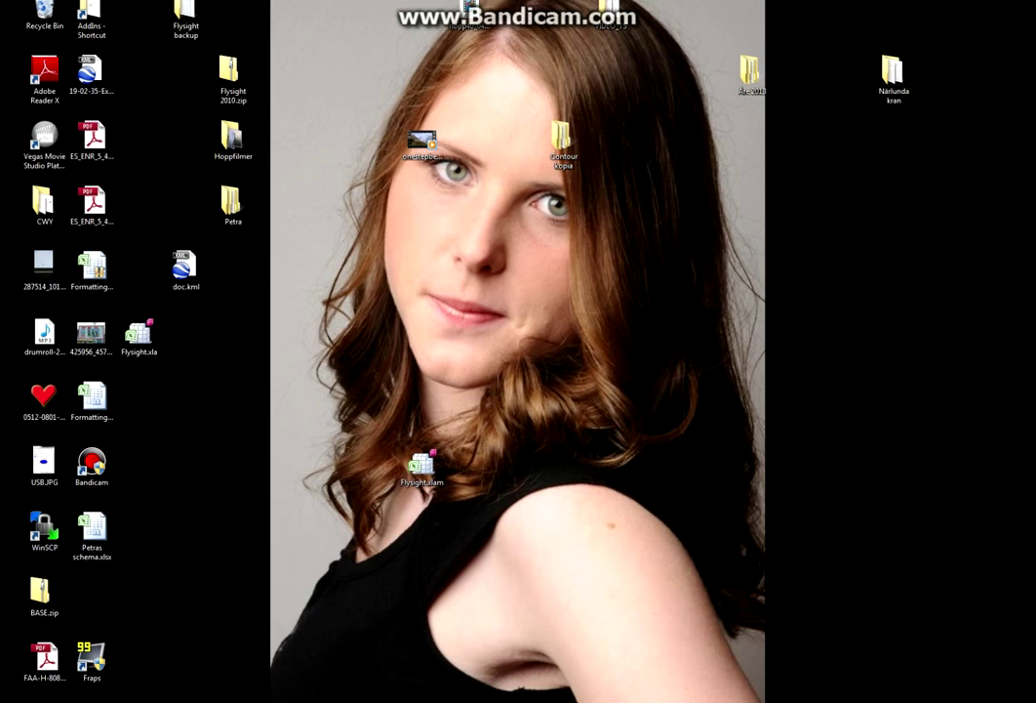
key(super)
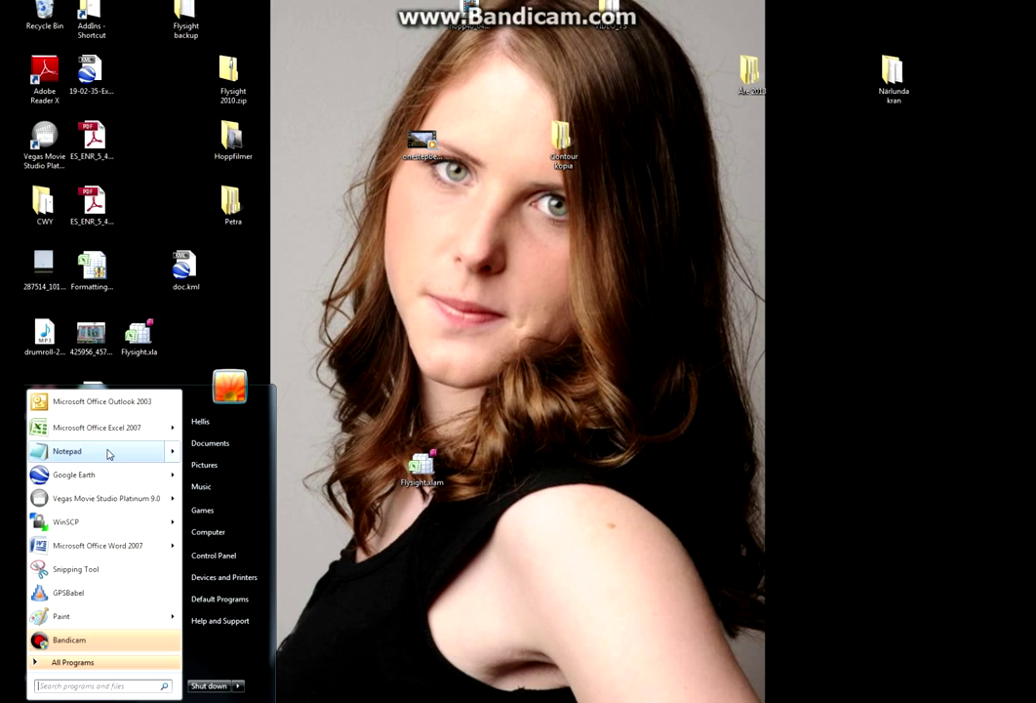
- Launch Excel with a blank workbook and open the Add-Ins list from Excel Options
click(117, 426)
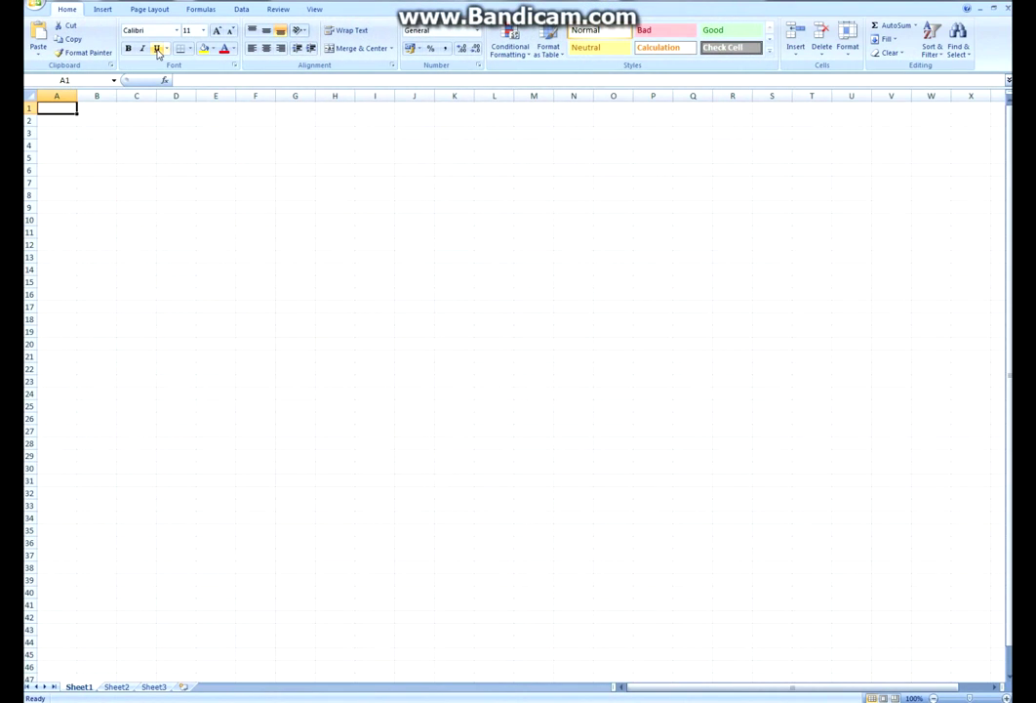
click(33, 6)
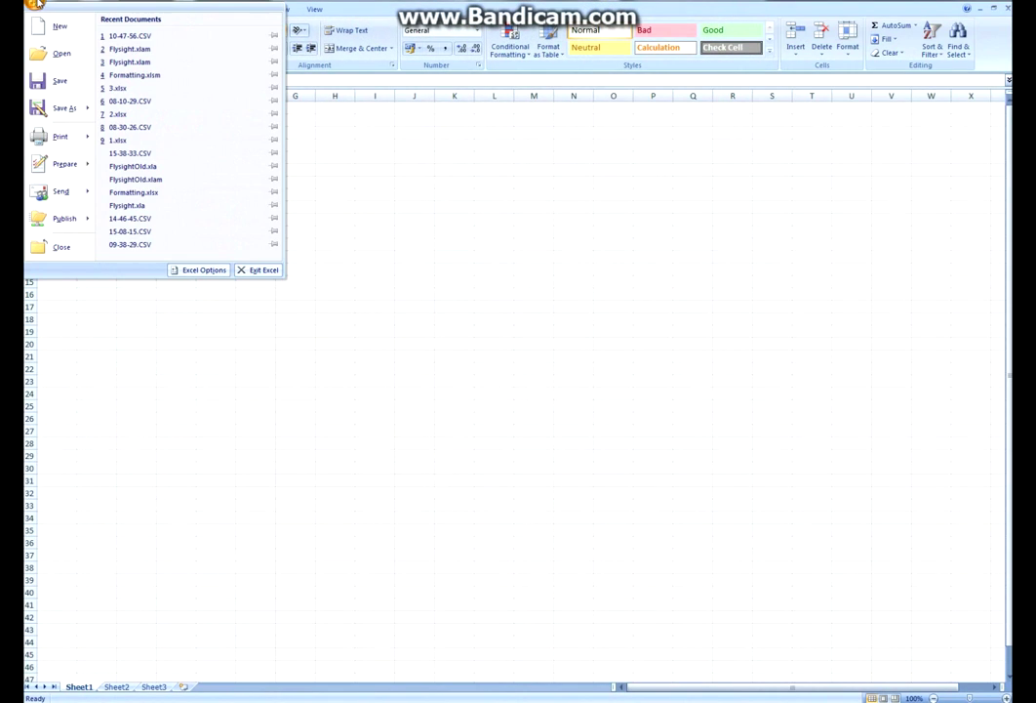
click(191, 273)
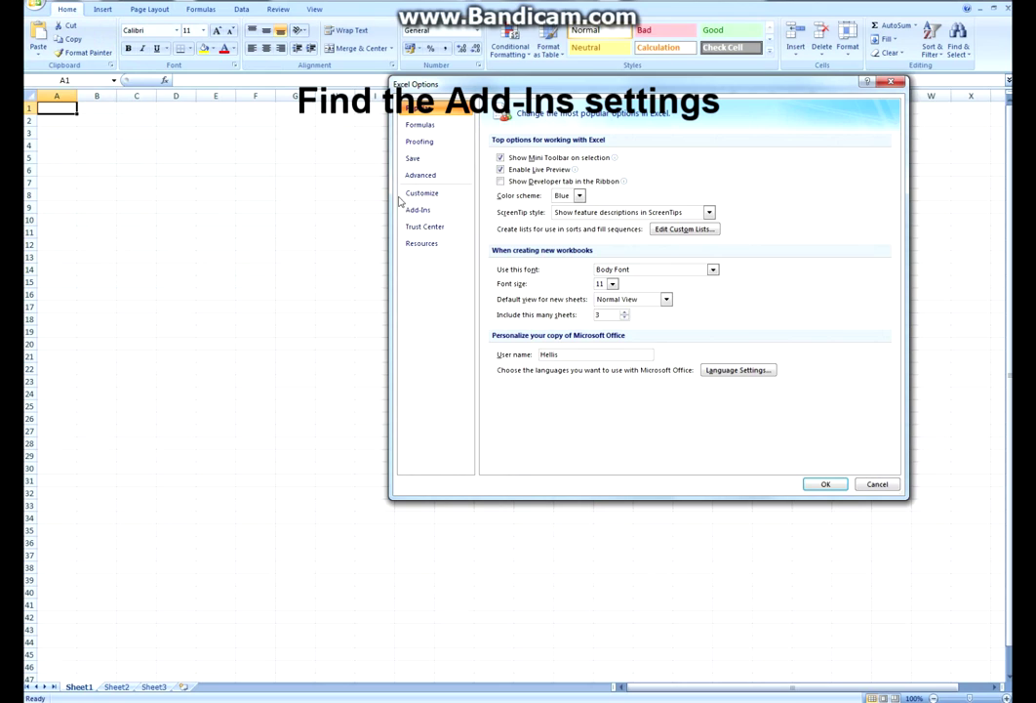
click(435, 214)
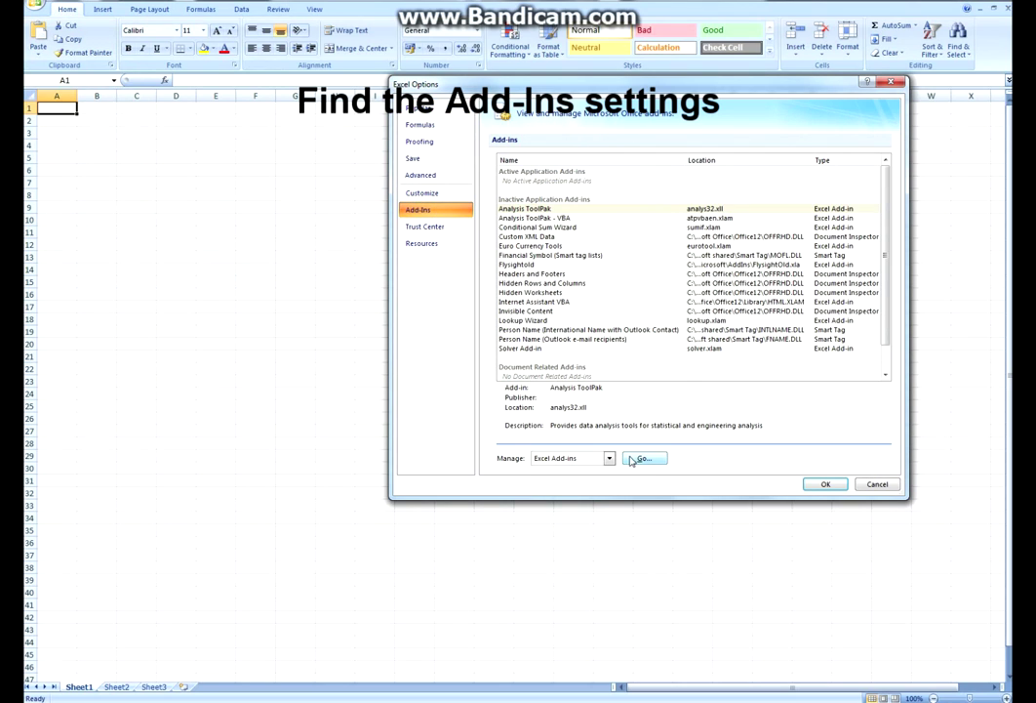
click(644, 457)
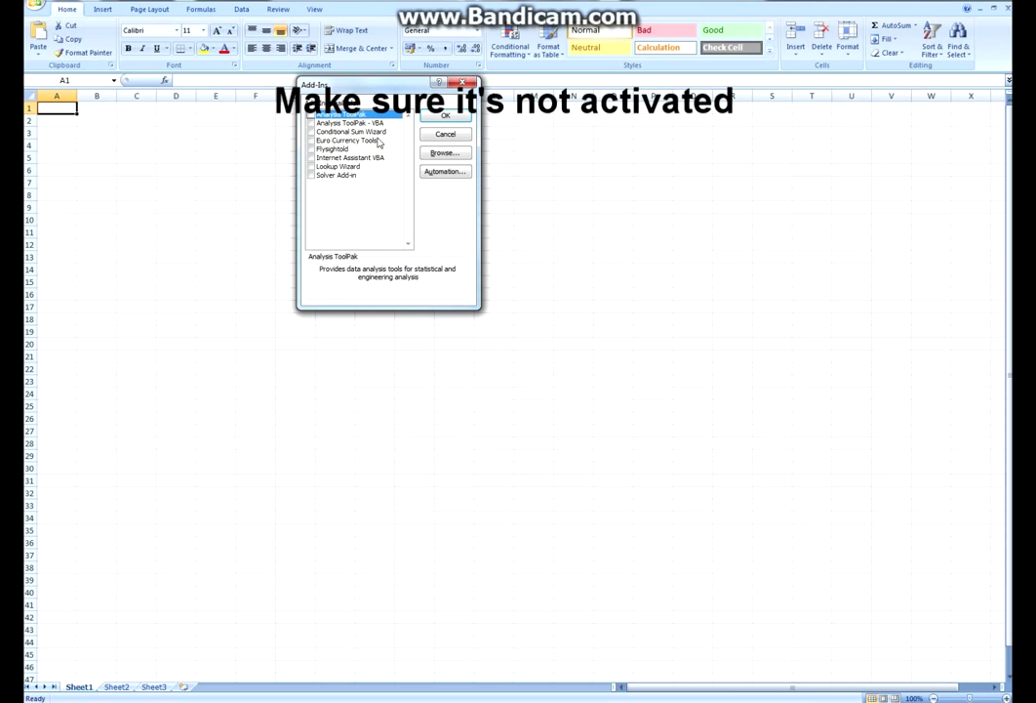
- Select the Flysightold add-in and browse to its AddIns folder, revealing the full path
click(335, 149)
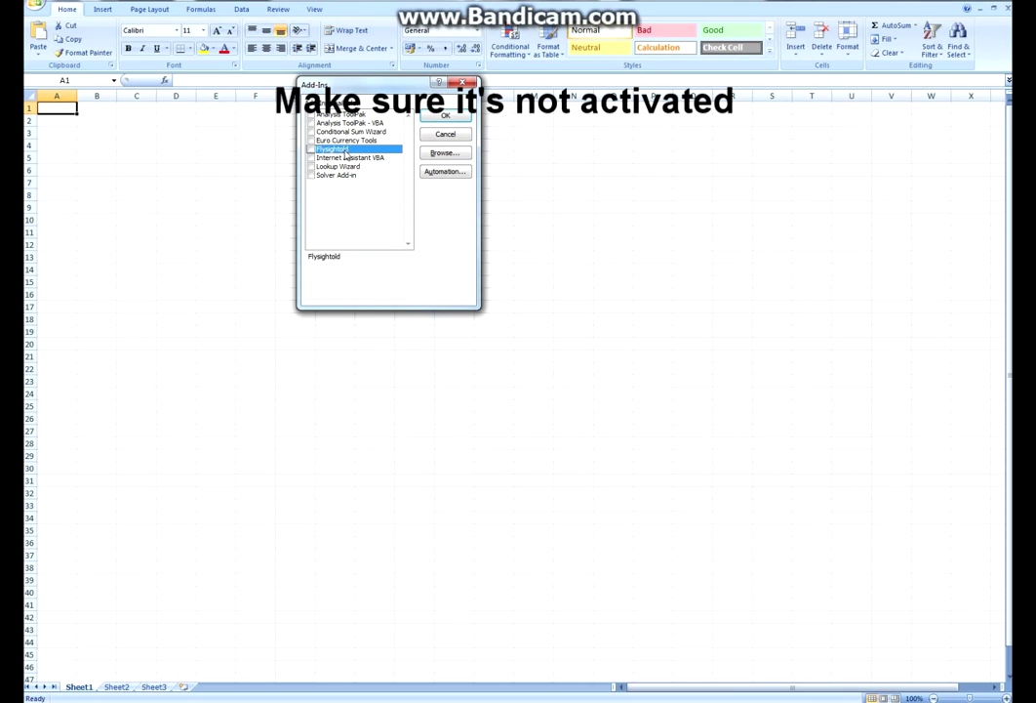
click(443, 154)
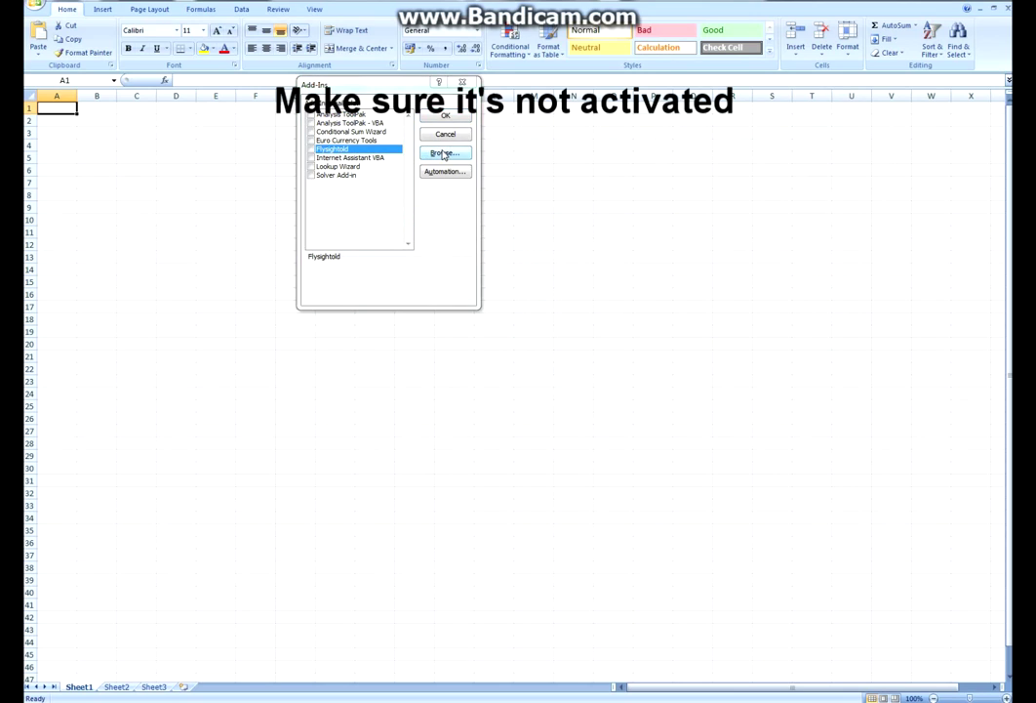
click(542, 126)
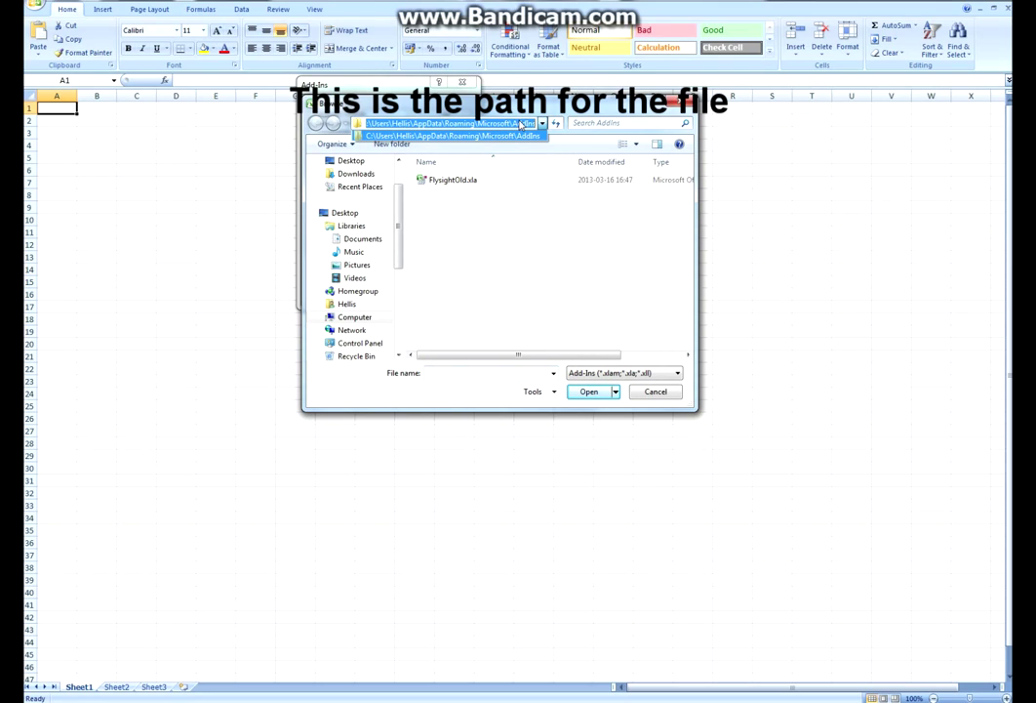
click(494, 227)
- Try deleting FlysightOld.xla, cancel the deletion, and close the browser and Add-Ins list unchanged
click(451, 181)
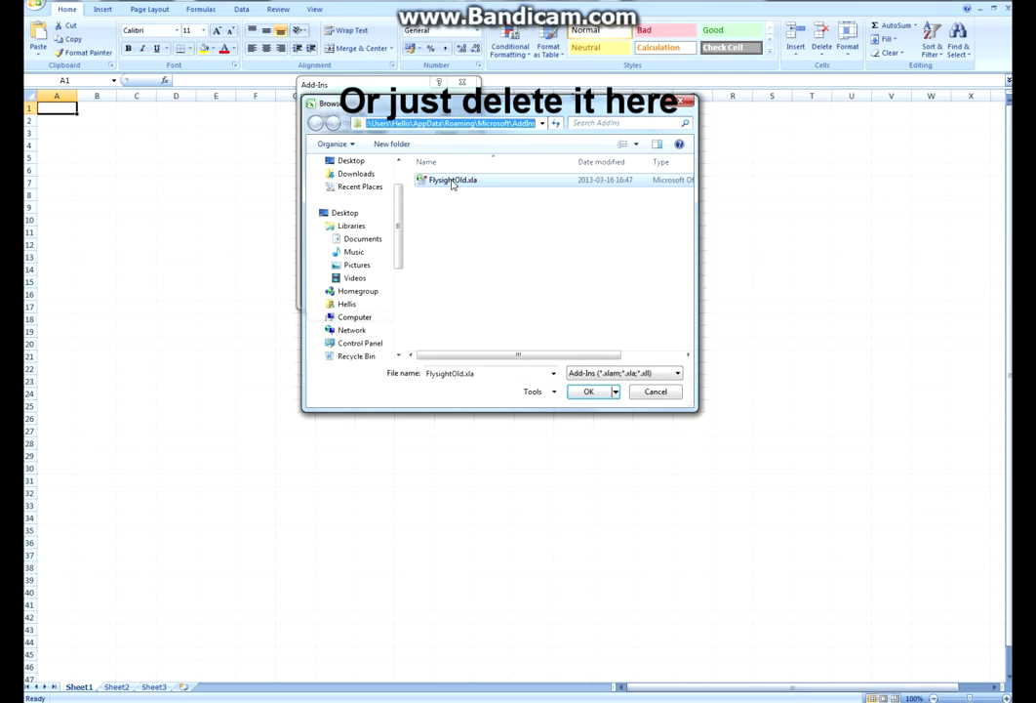
key(Delete)
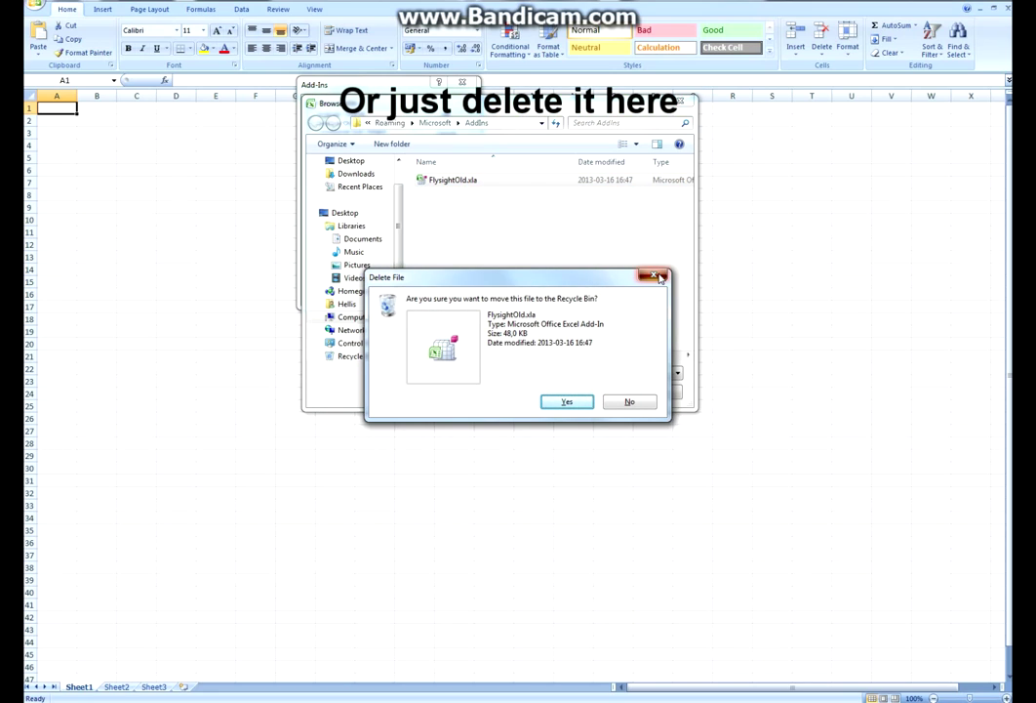
click(653, 276)
click(654, 391)
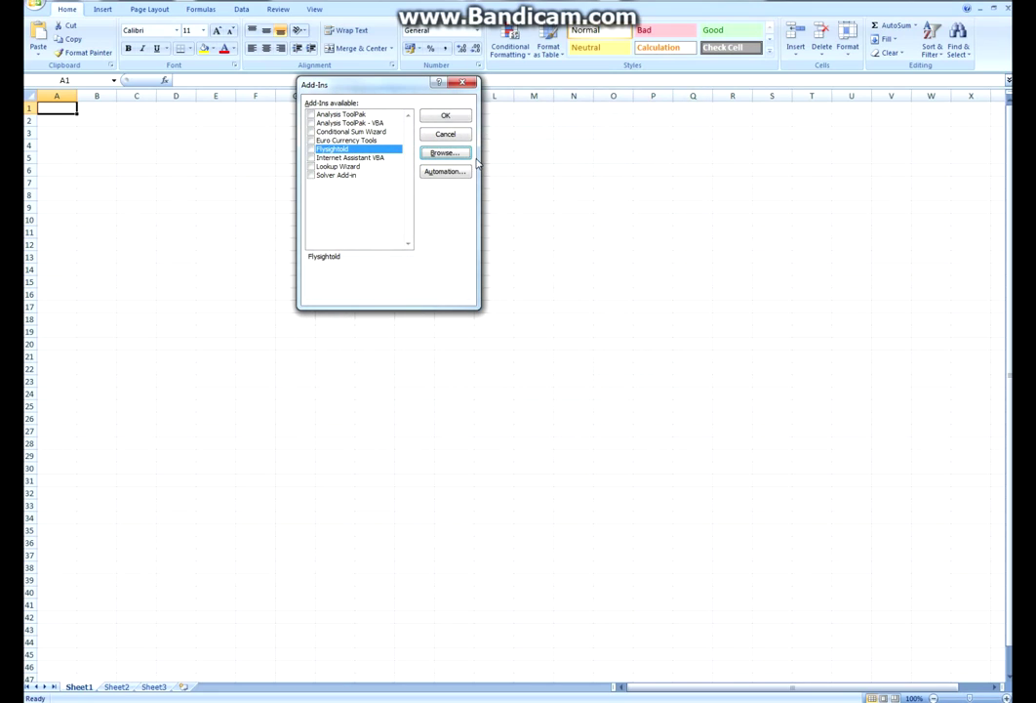
click(454, 138)
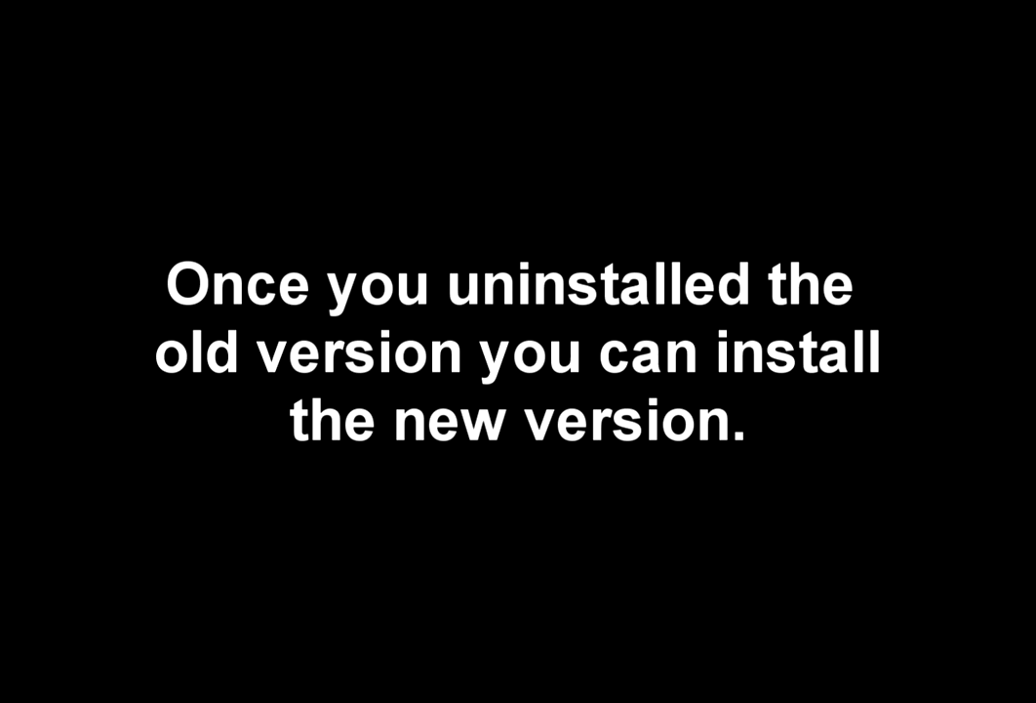